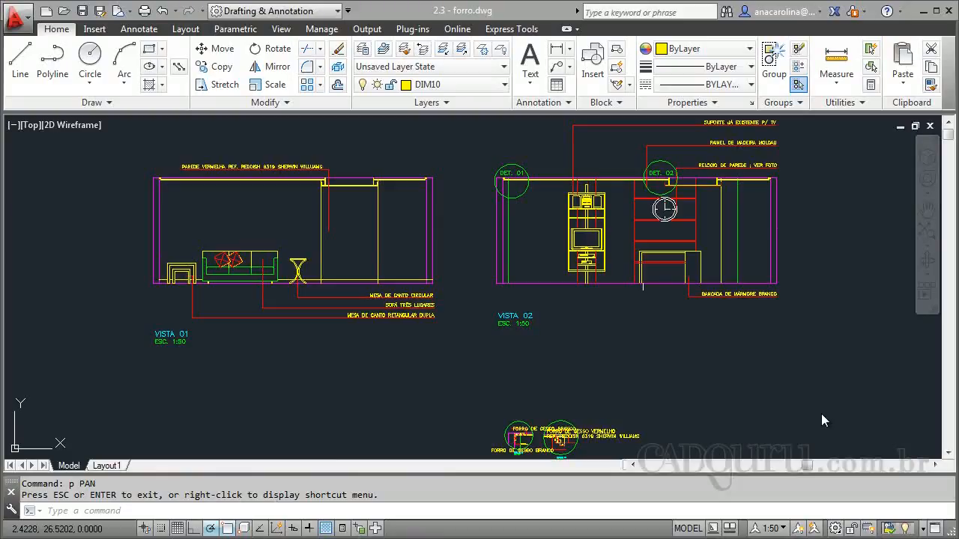
Step: Examine the VISTA 01 and VISTA 02 elevations and the DETALHE 01 and DETALHE 02 ceiling details with their scales and notes
key(Escape)
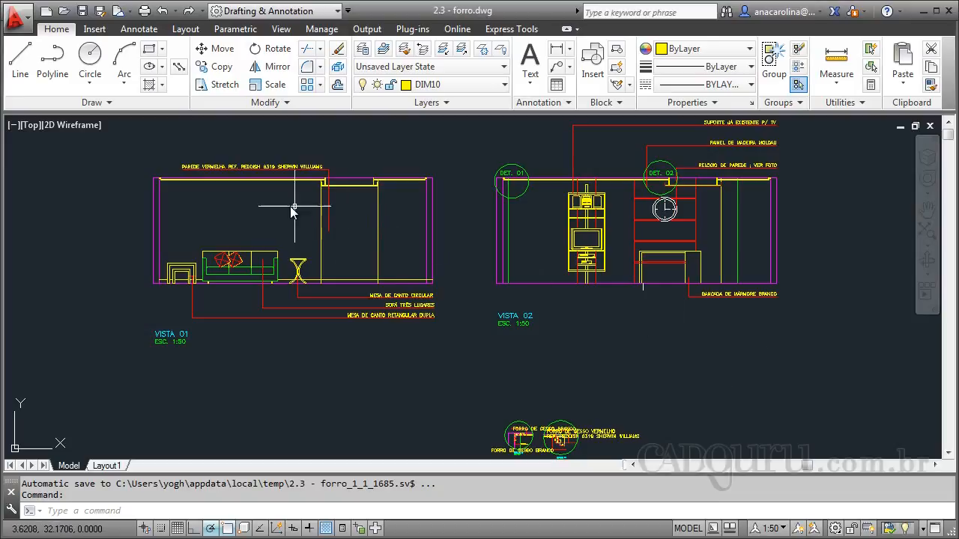
scroll(188, 155, up, 5)
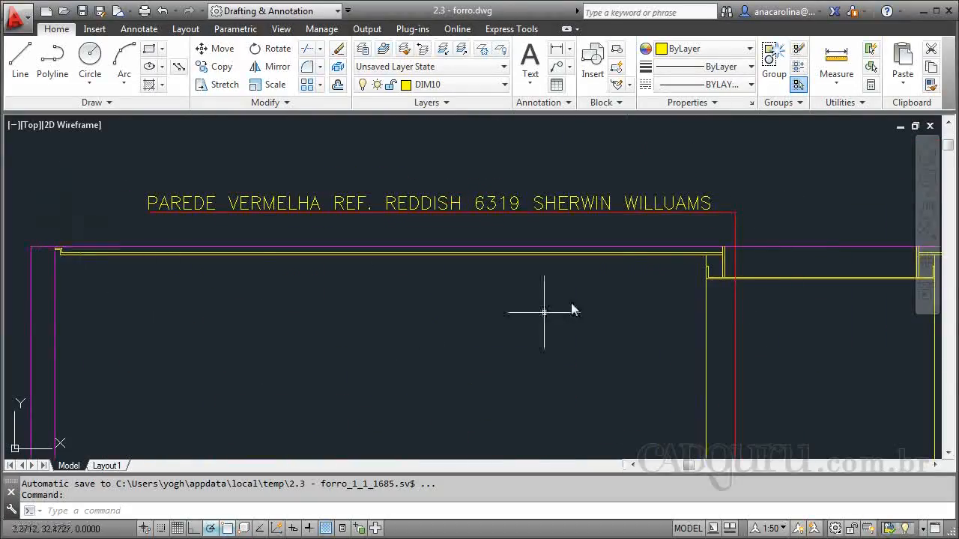
scroll(527, 153, down, 4)
scroll(553, 215, down, 2)
scroll(745, 332, up, 5)
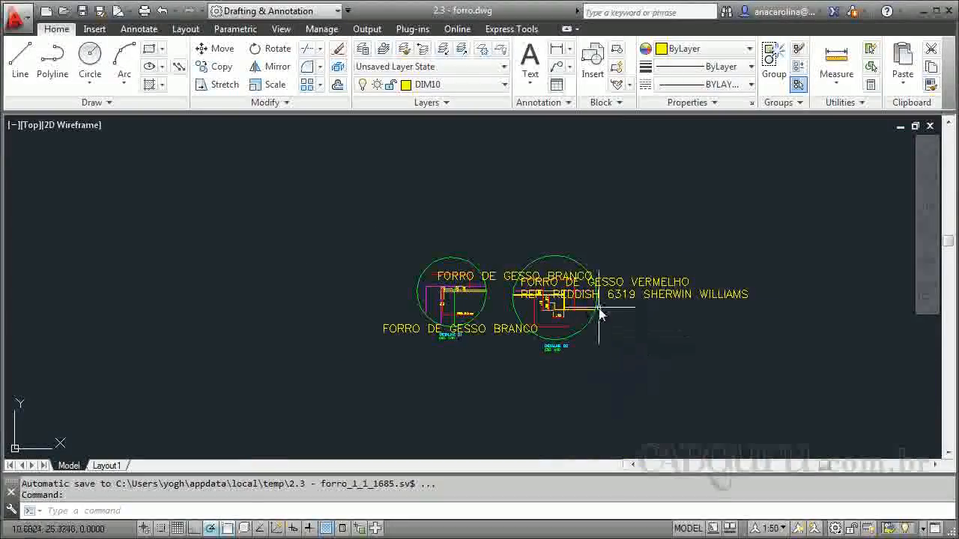
scroll(603, 312, up, 2)
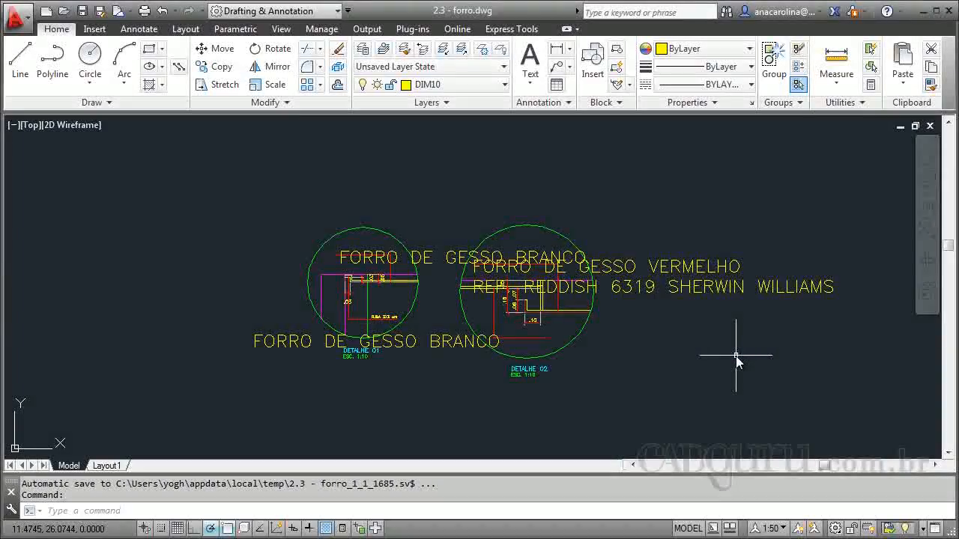
scroll(619, 318, down, 4)
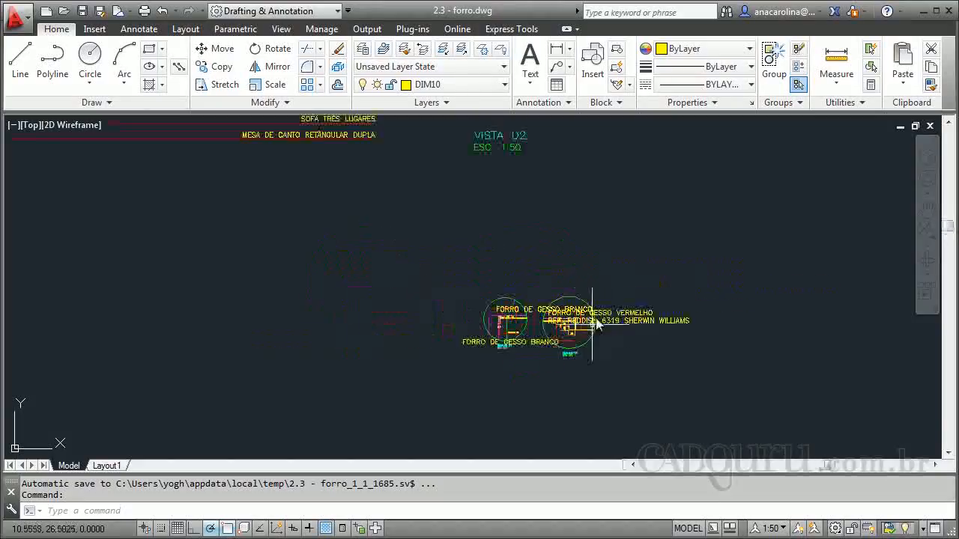
scroll(616, 297, down, 2)
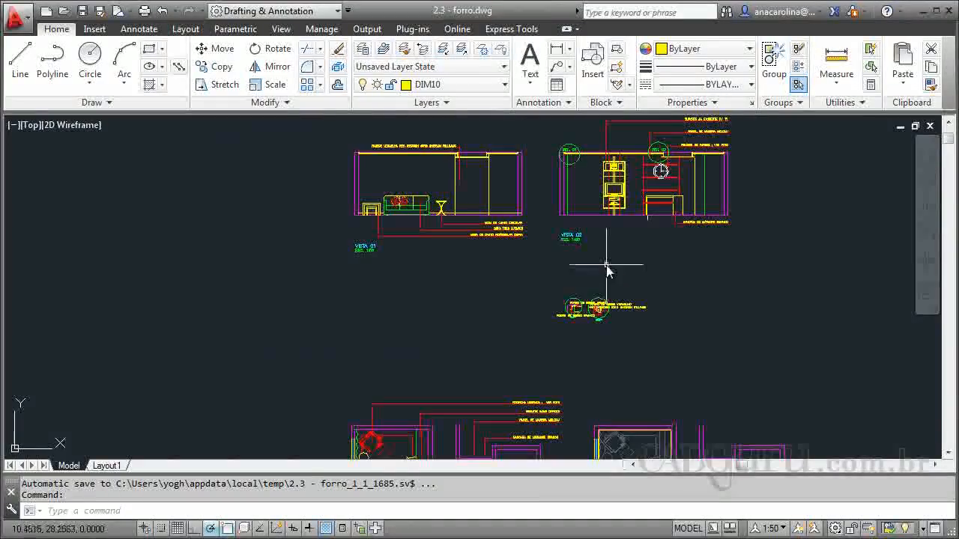
scroll(579, 193, up, 4)
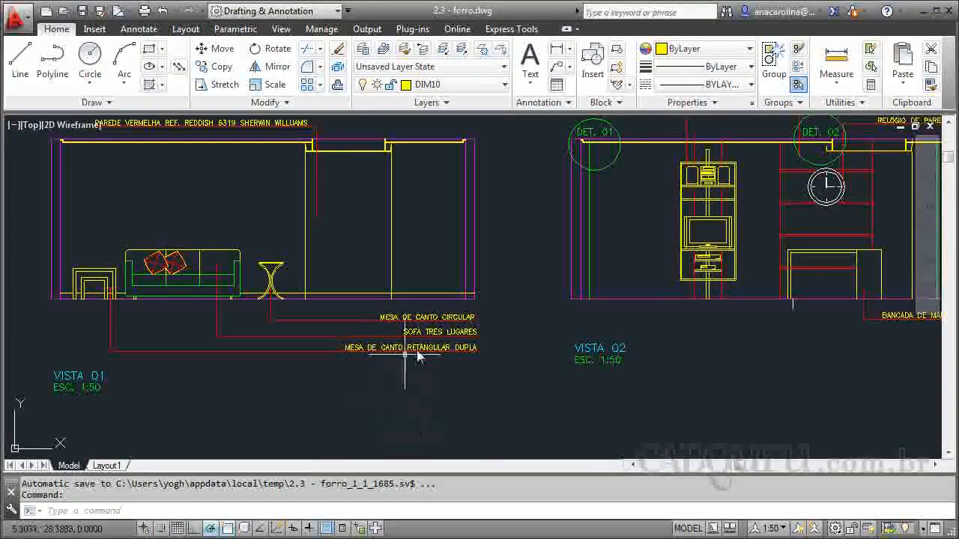
Step: Create a new dimension style named ANOTATIVA based on DIM100
click(139, 29)
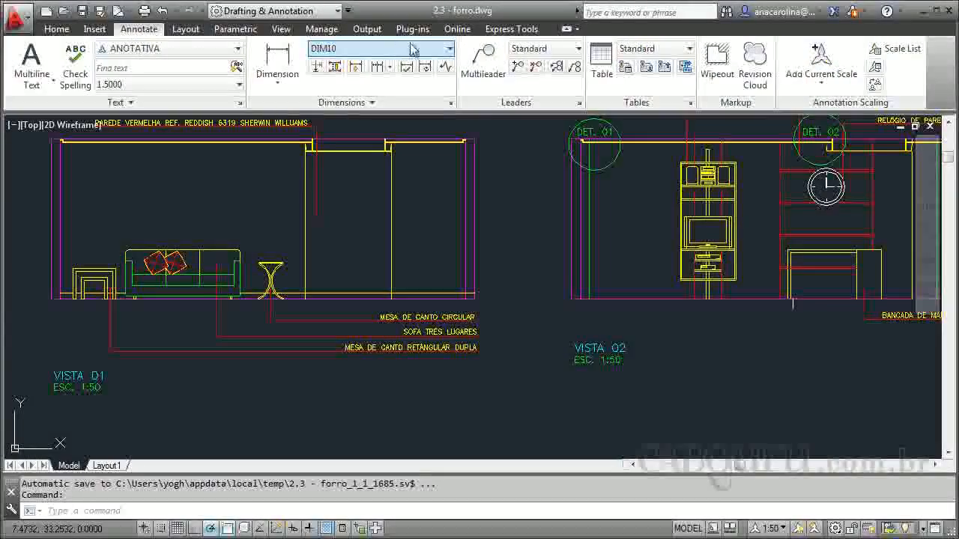
click(411, 50)
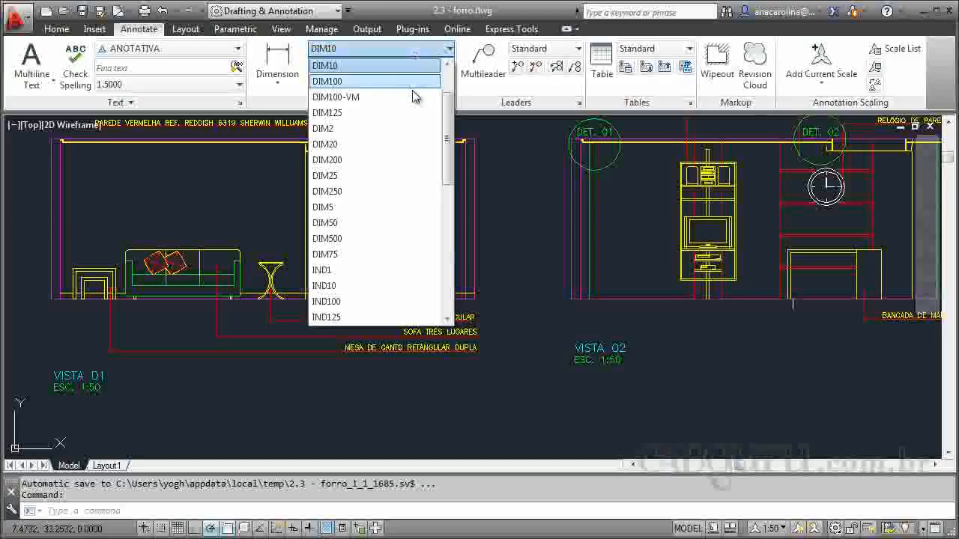
drag(446, 141, 452, 101)
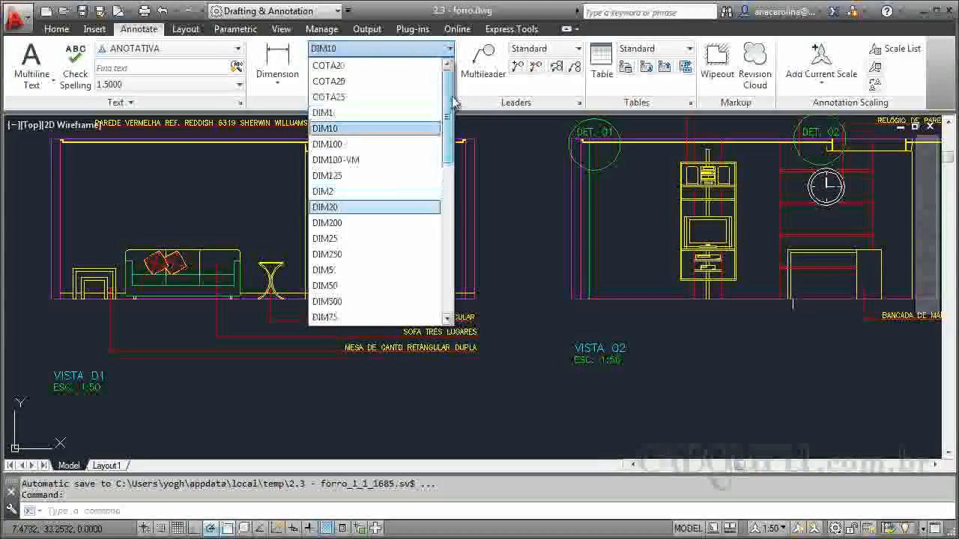
click(413, 47)
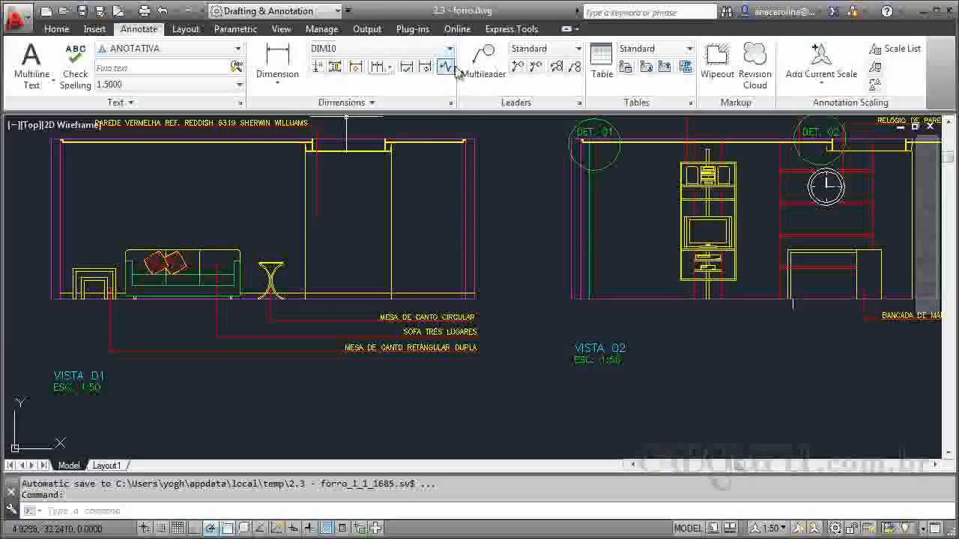
click(450, 106)
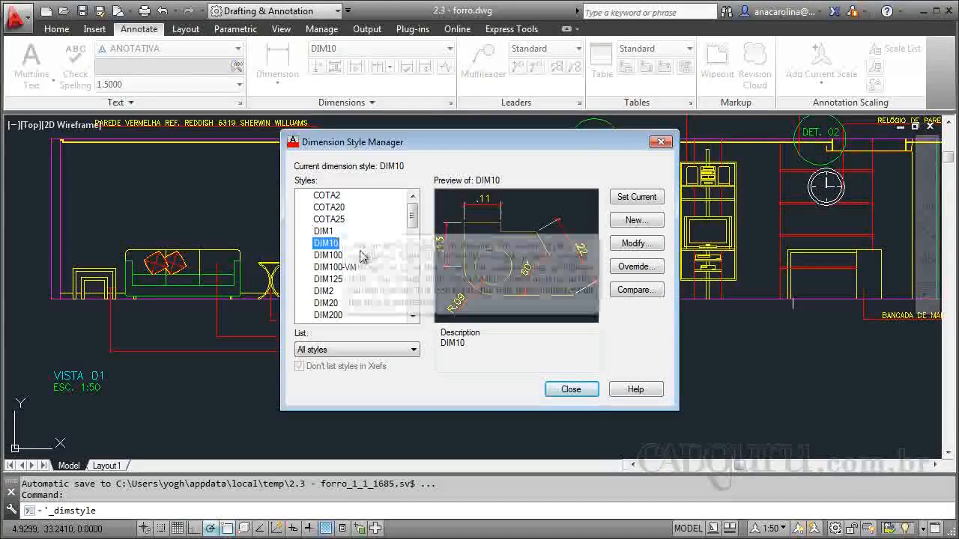
click(321, 256)
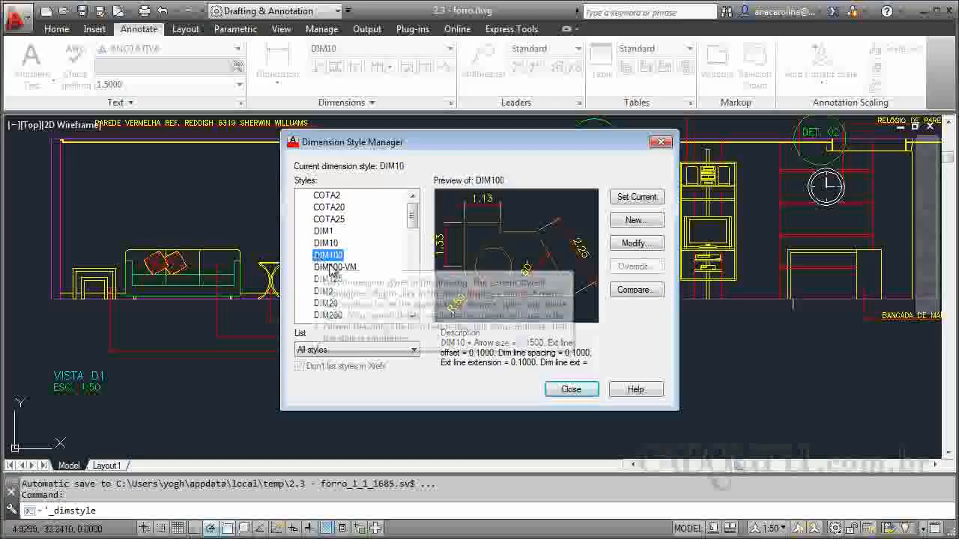
click(634, 221)
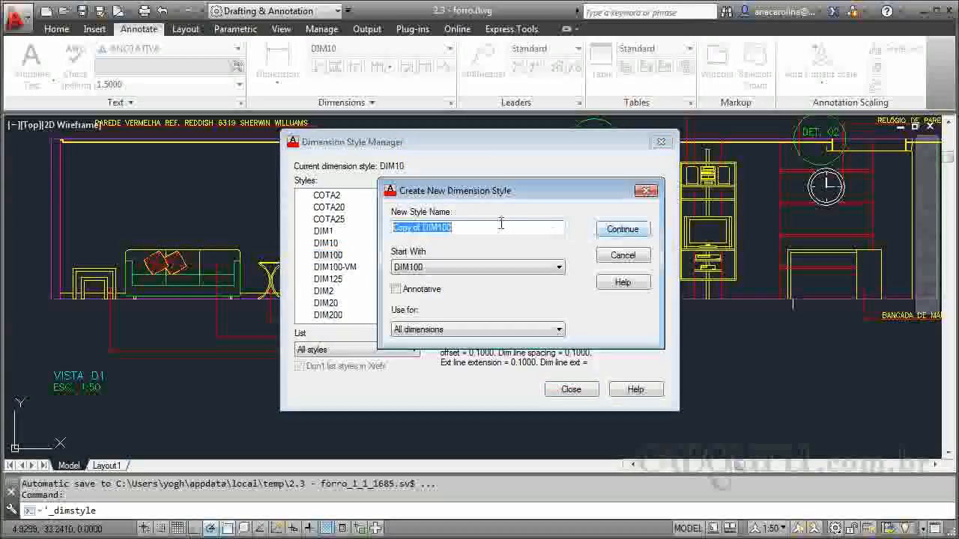
text(a)
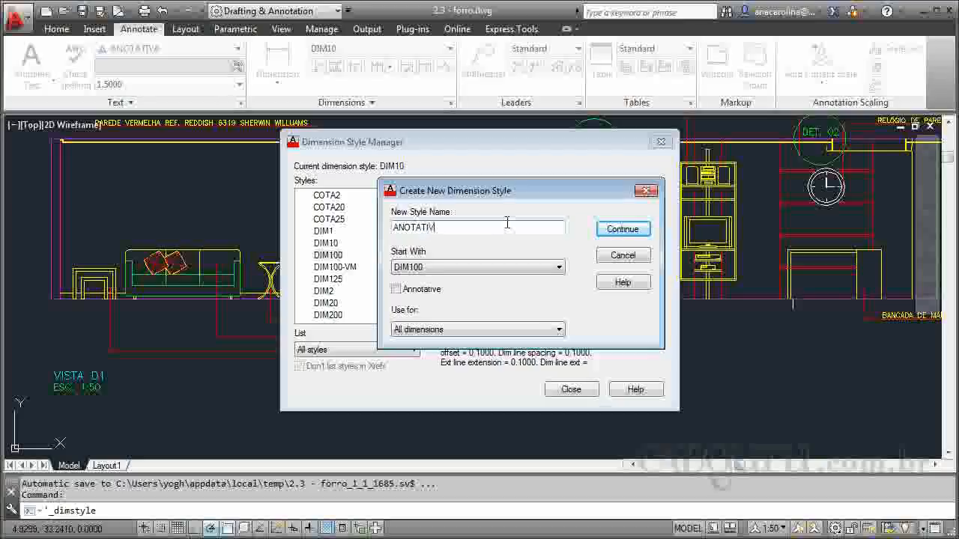
click(623, 229)
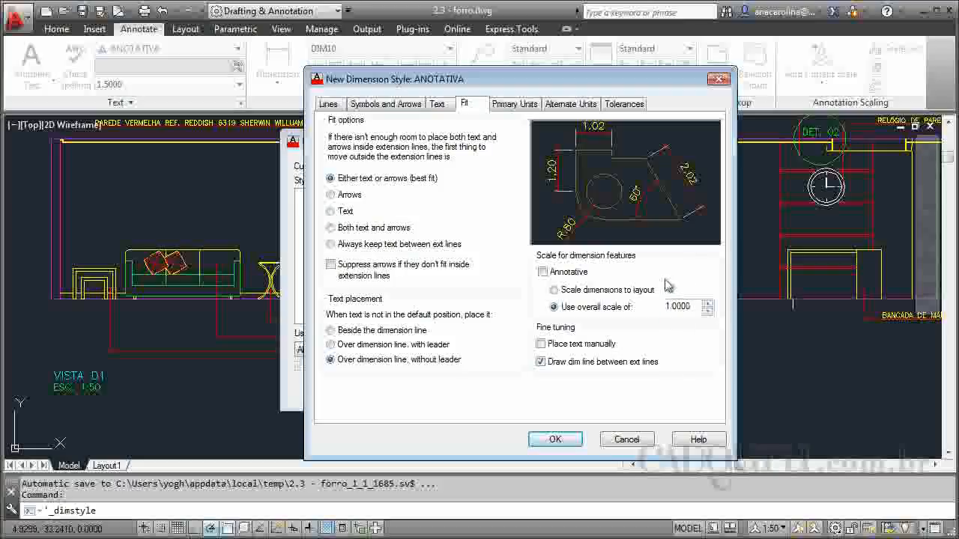
Step: Make the new dimension style's feature scaling annotative
click(543, 272)
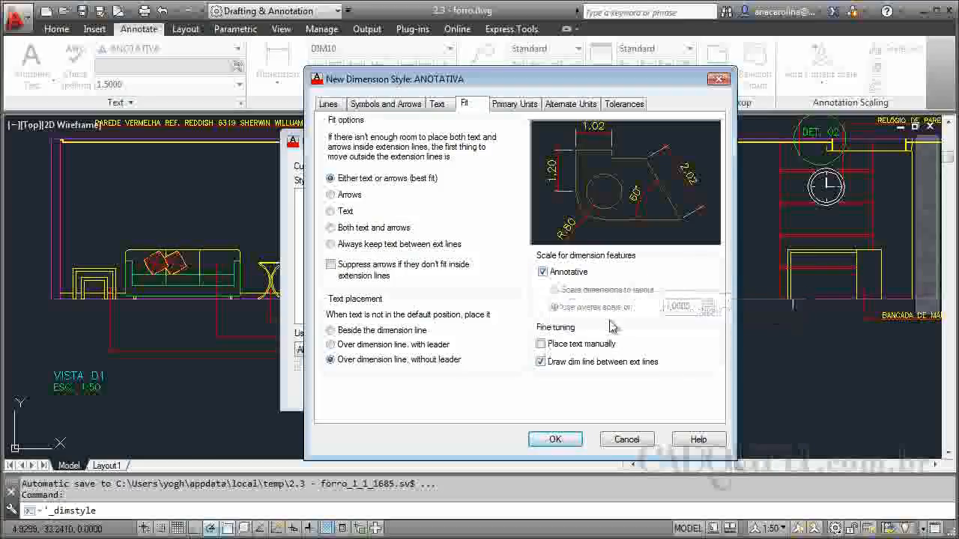
click(543, 272)
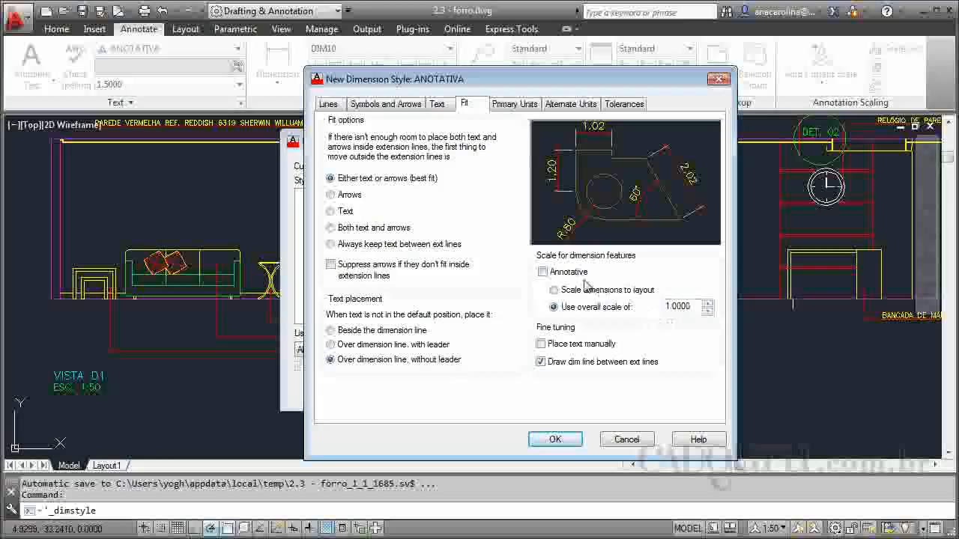
click(542, 272)
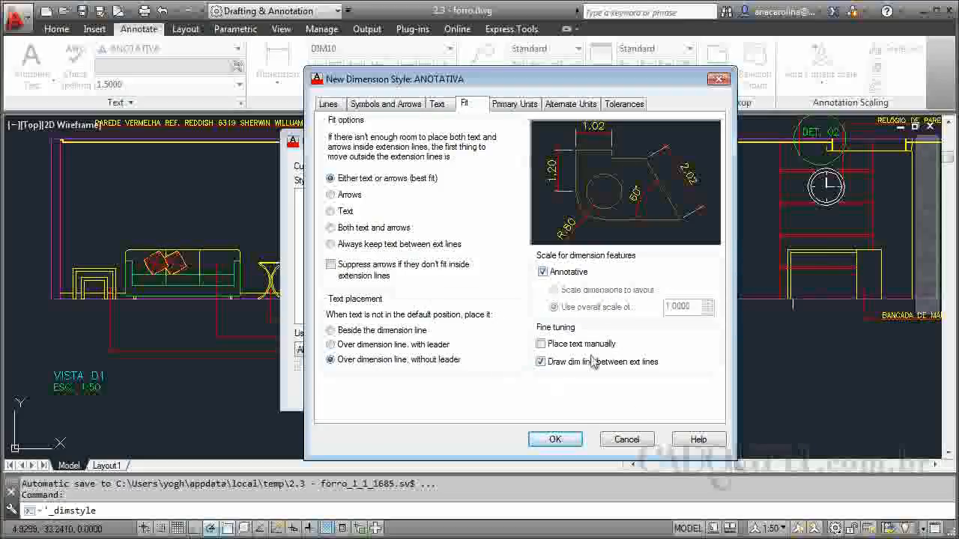
Step: Set the dimension text height of the ANOTATIVA style to 2
click(326, 107)
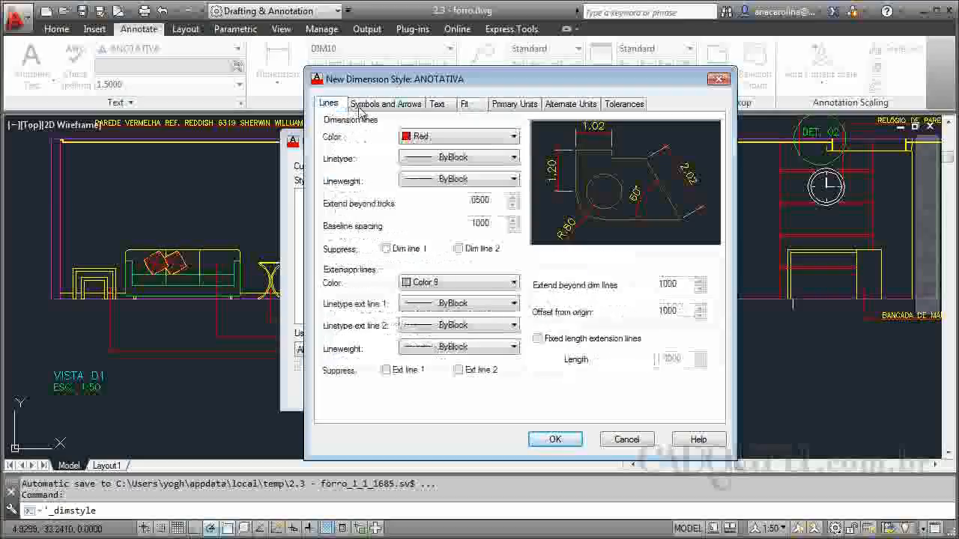
click(441, 105)
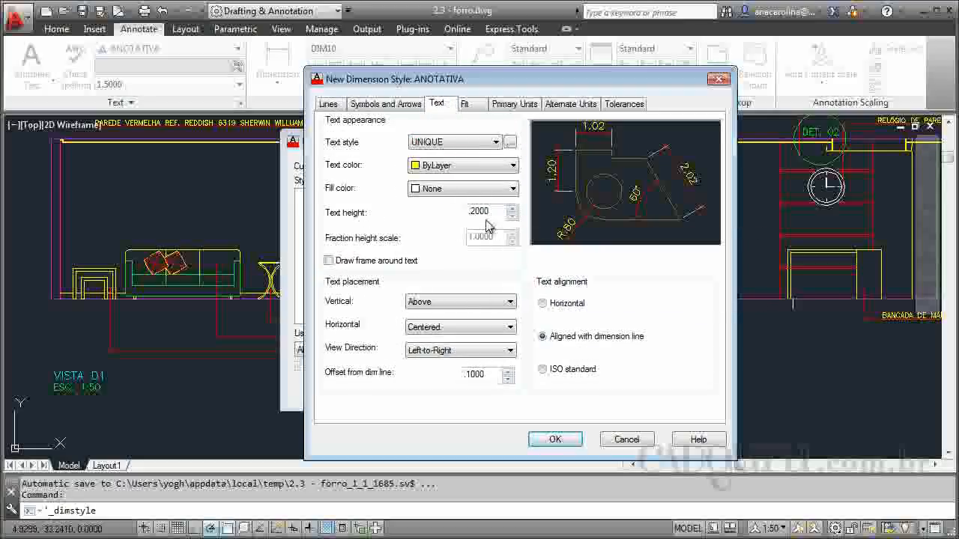
drag(496, 212, 450, 204)
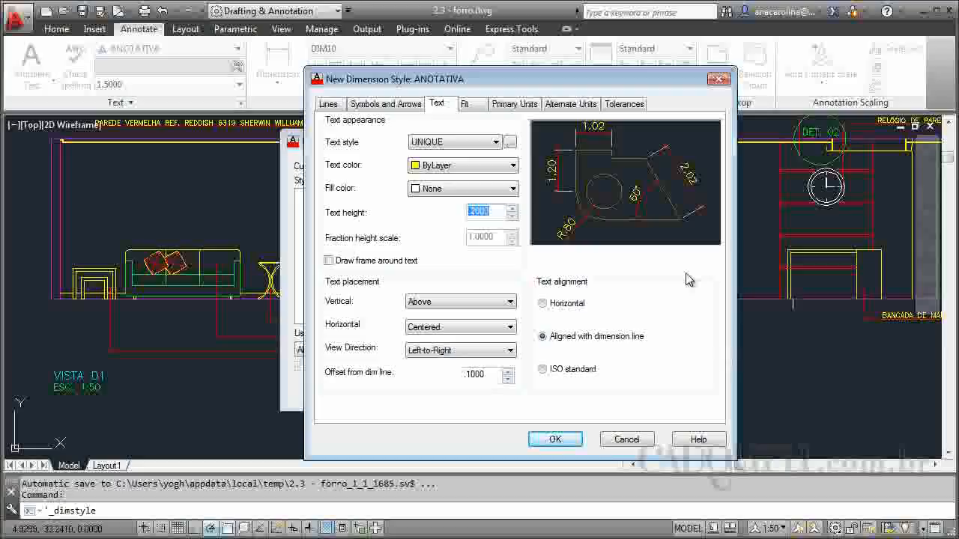
click(500, 211)
drag(502, 214, 452, 206)
text(2)
Step: Set the dimension lines to extend 0.5 beyond ticks with a baseline spacing of 1
click(402, 107)
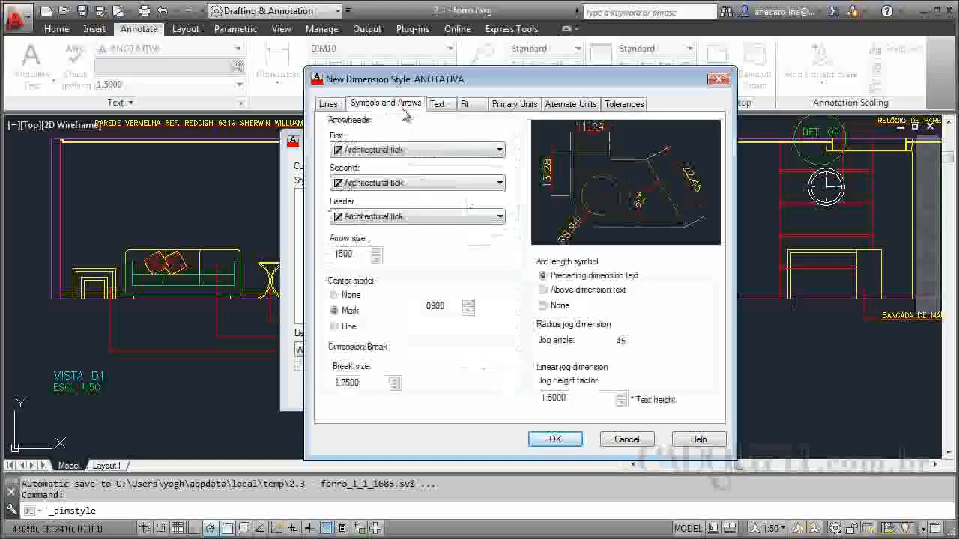
click(321, 105)
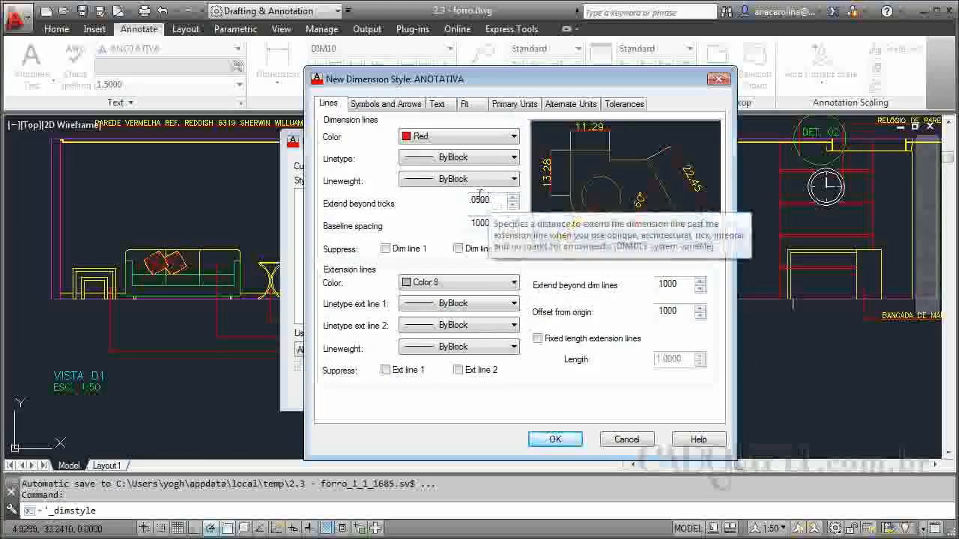
key(BackSpace)
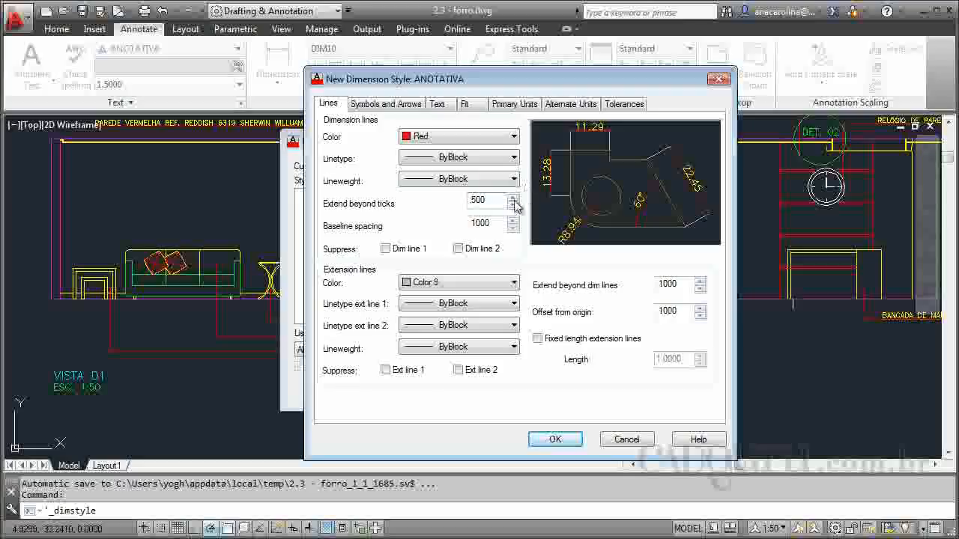
key(Tab)
text(1)
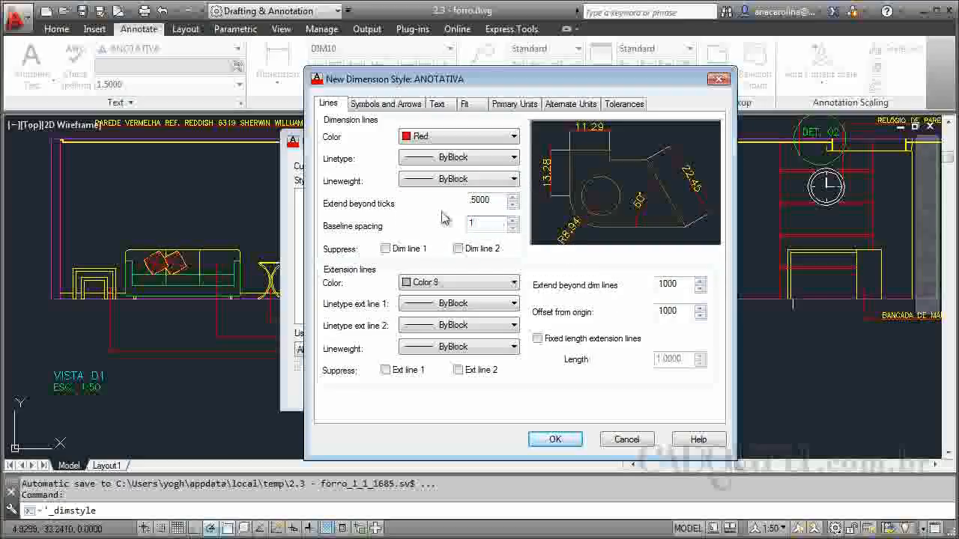
Step: Set the arrow size to 1.5 and the center mark size to 0.9, then save the ANOTATIVA style
click(447, 106)
click(476, 105)
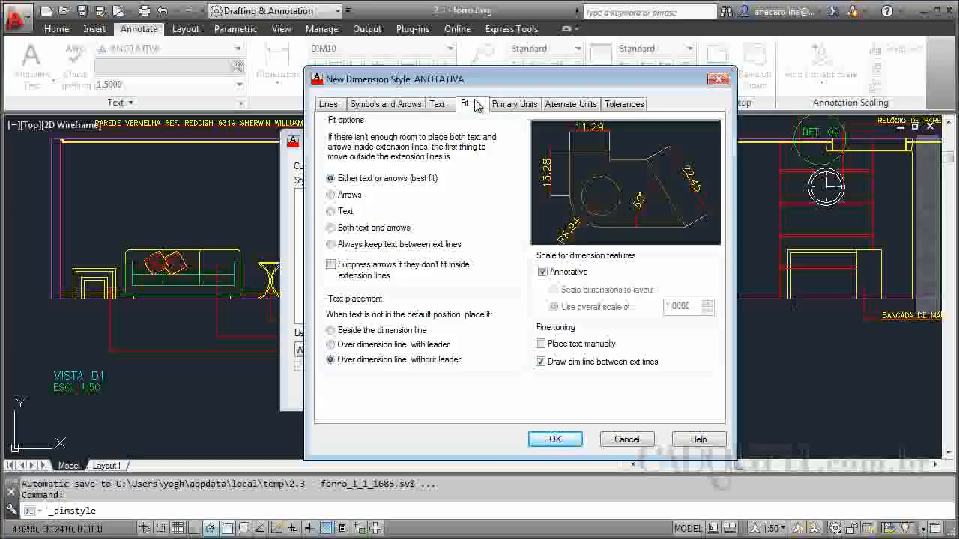
click(405, 106)
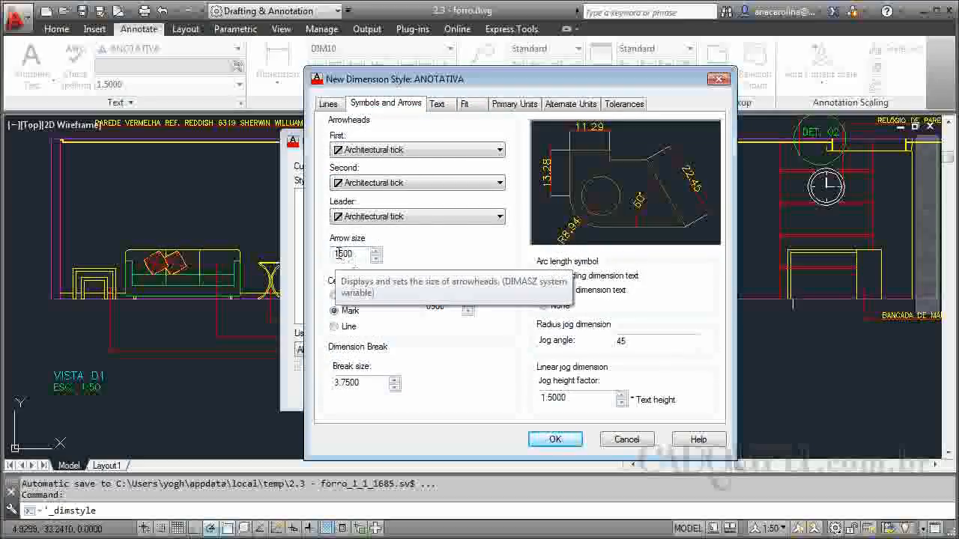
drag(342, 254, 320, 254)
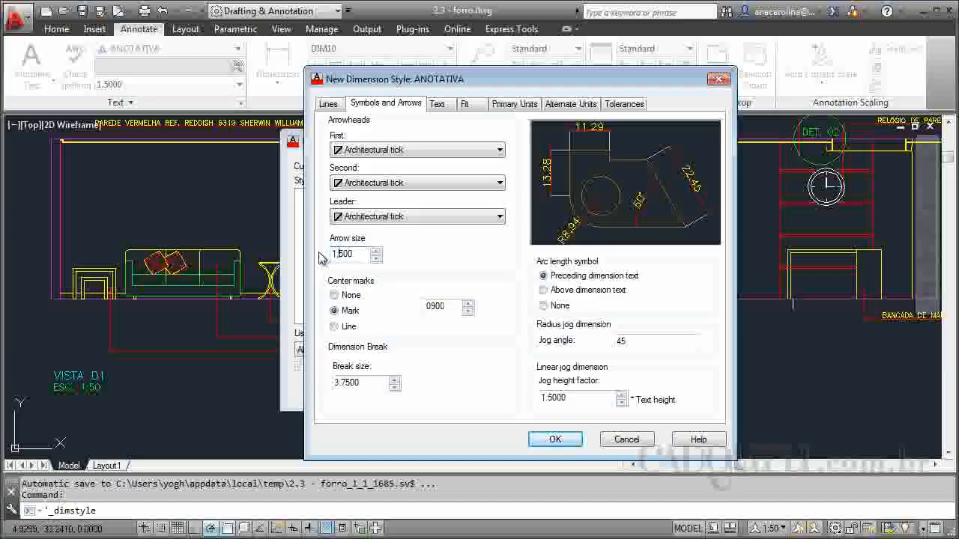
click(431, 307)
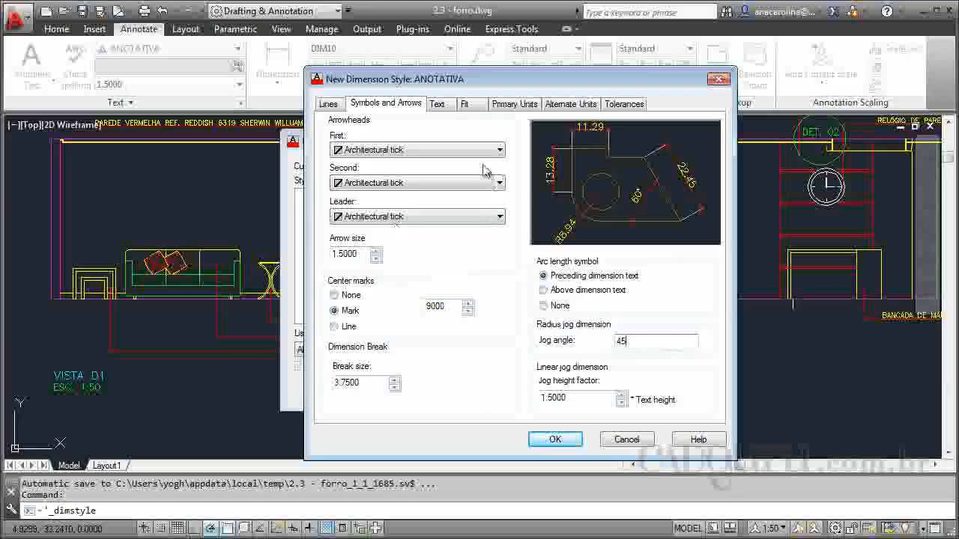
click(555, 439)
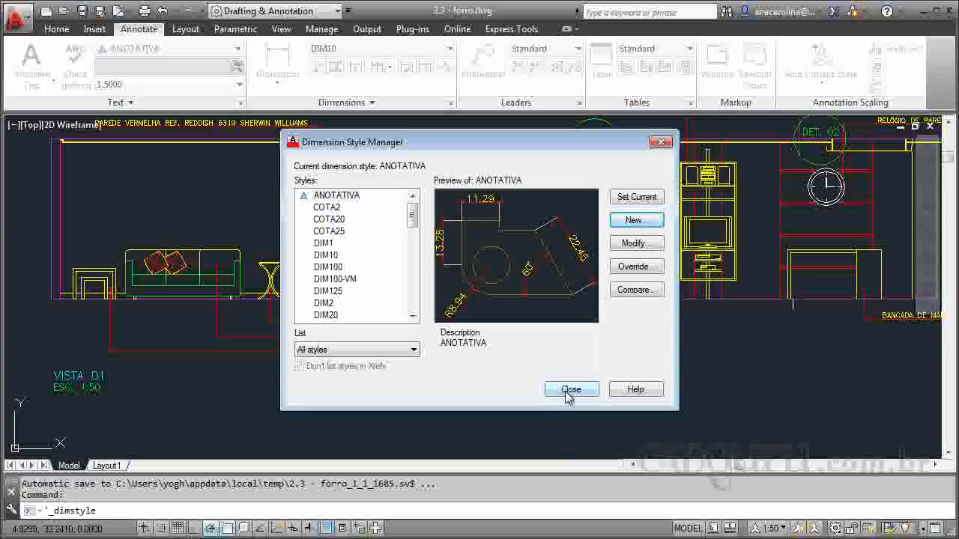
click(570, 390)
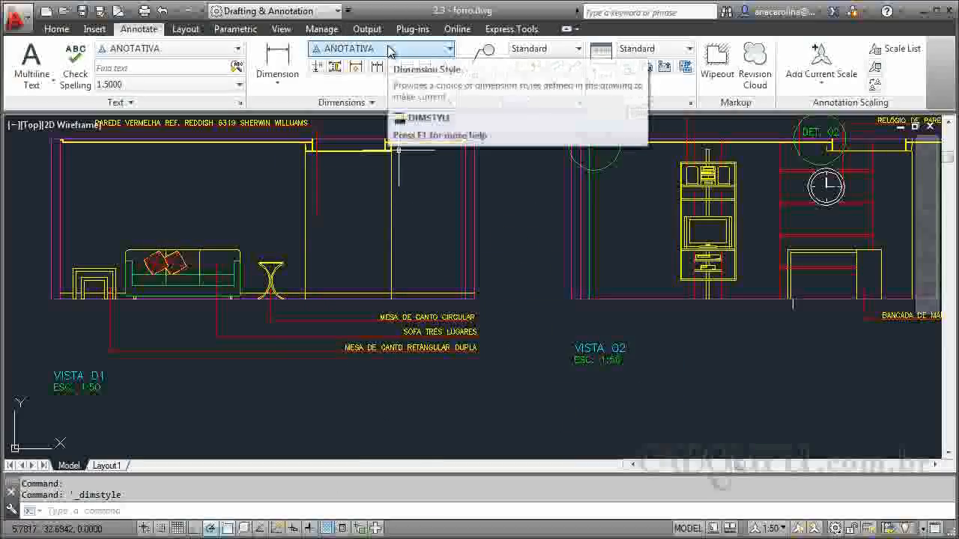
Step: Add a vertical linear dimension from the floor to the lowered ceiling along the opening's right edge in VISTA 01
click(282, 60)
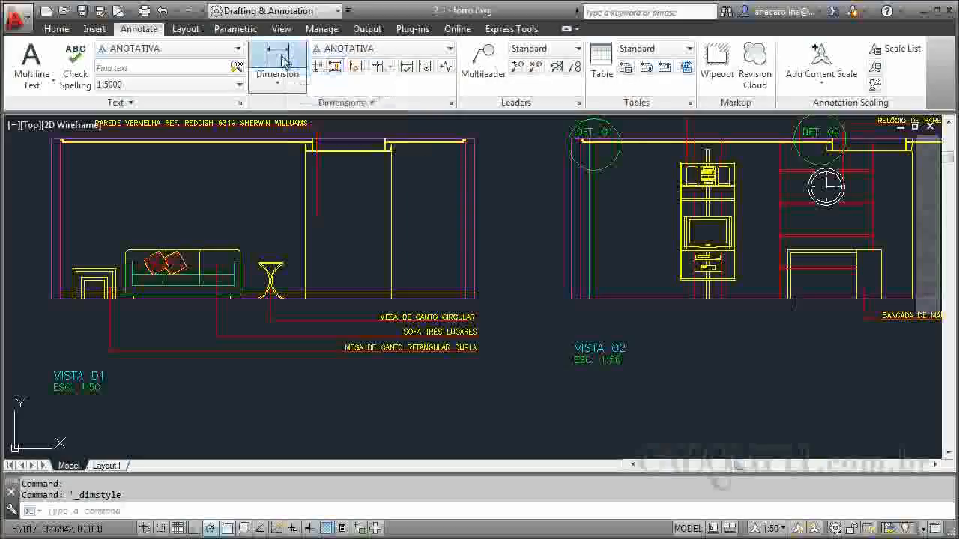
scroll(349, 208, up, 4)
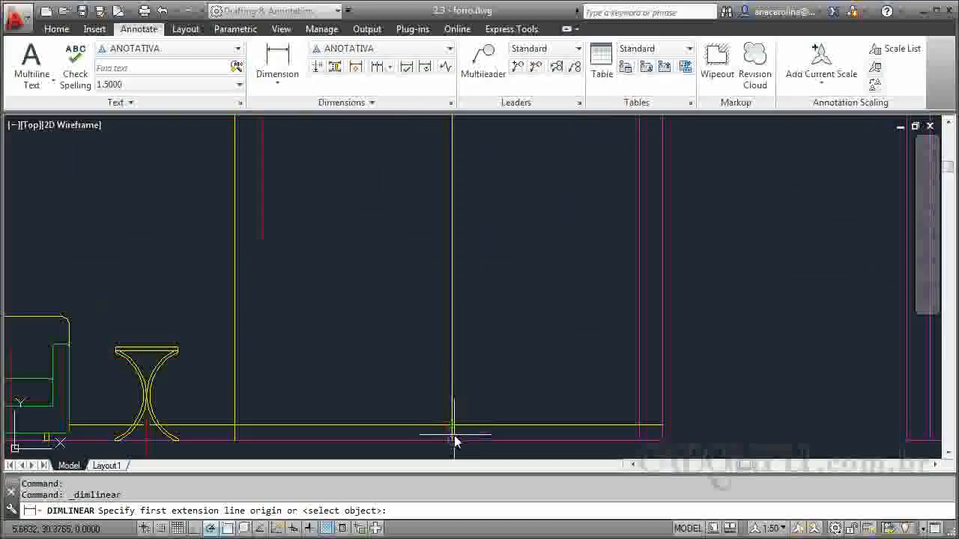
click(453, 444)
scroll(472, 449, down, 4)
scroll(472, 337, up, 6)
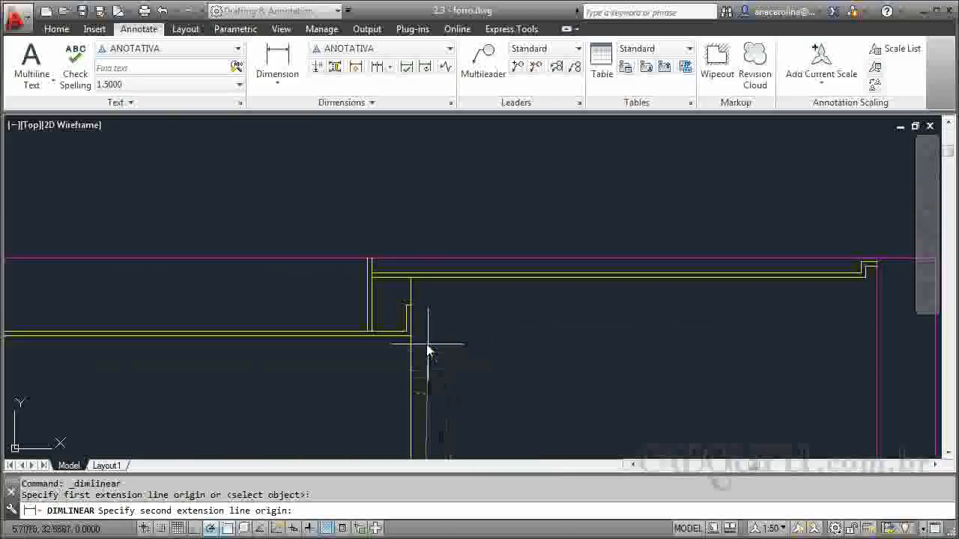
click(414, 338)
scroll(505, 299, down, 4)
scroll(498, 326, up, 4)
scroll(496, 333, down, 3)
click(497, 315)
scroll(452, 187, down, 3)
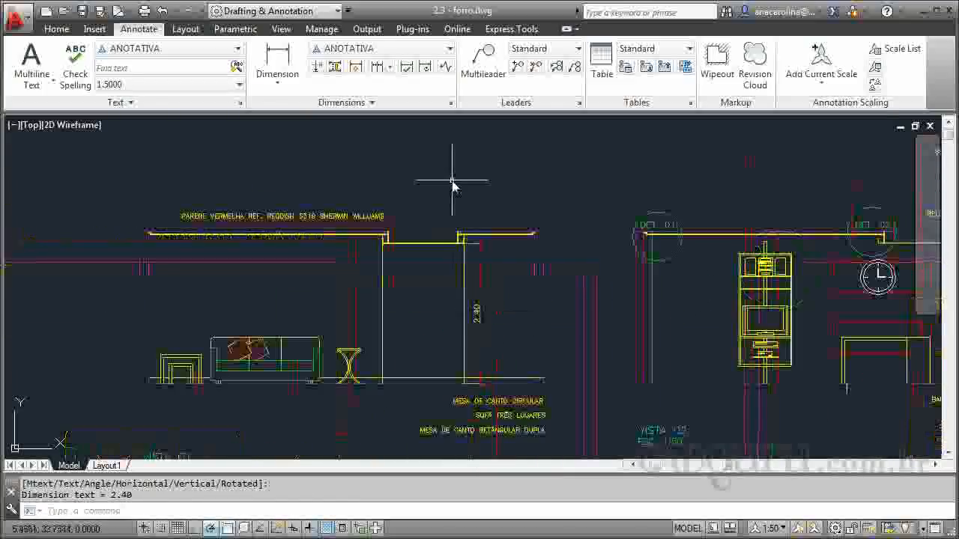
Step: Open the properties of the opening's height dimension and leave its Annotative option set to Yes
scroll(467, 361, up, 4)
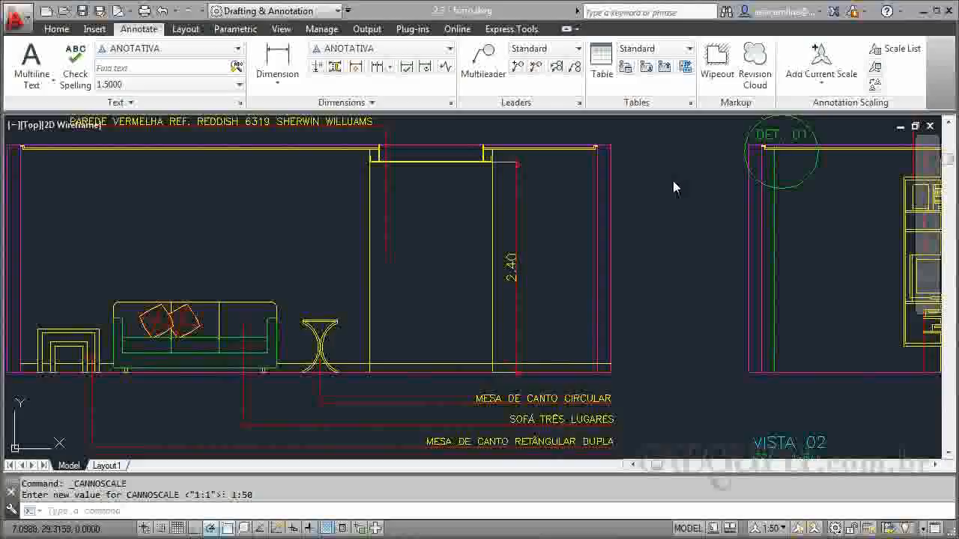
click(517, 163)
mouse_move(516, 163)
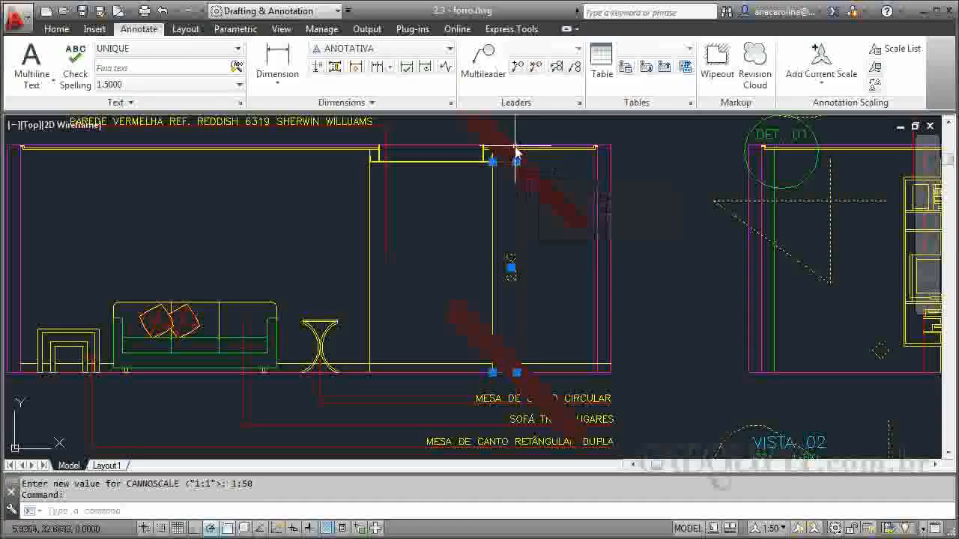
right_click(510, 156)
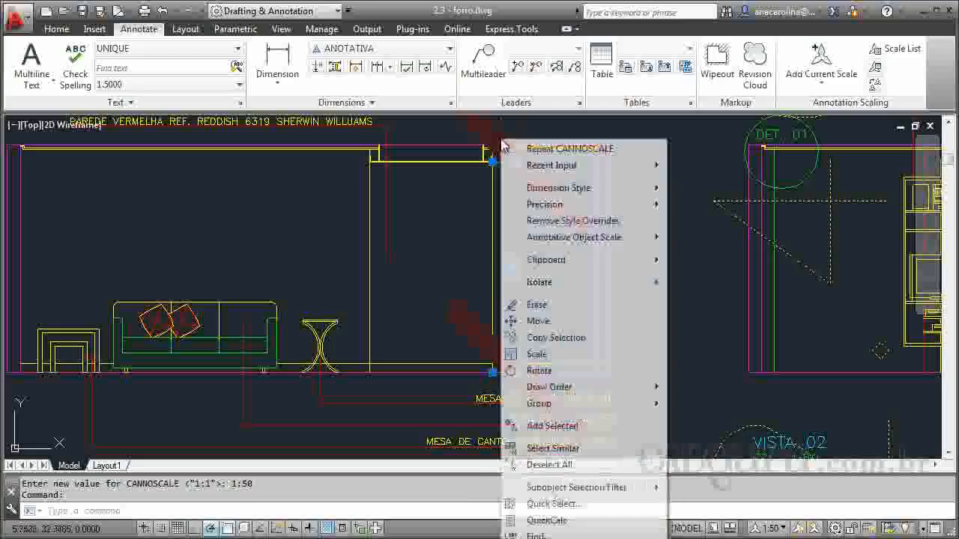
right_click(441, 128)
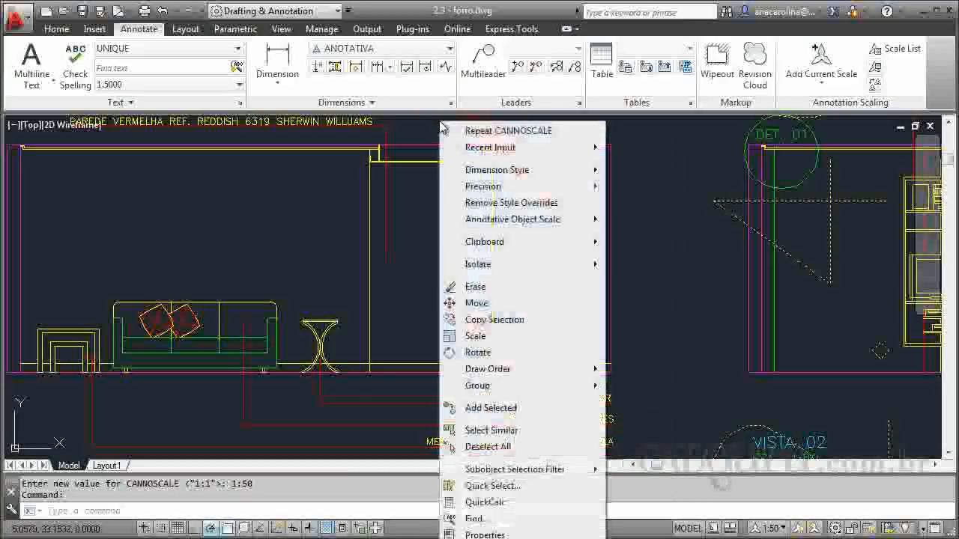
click(491, 534)
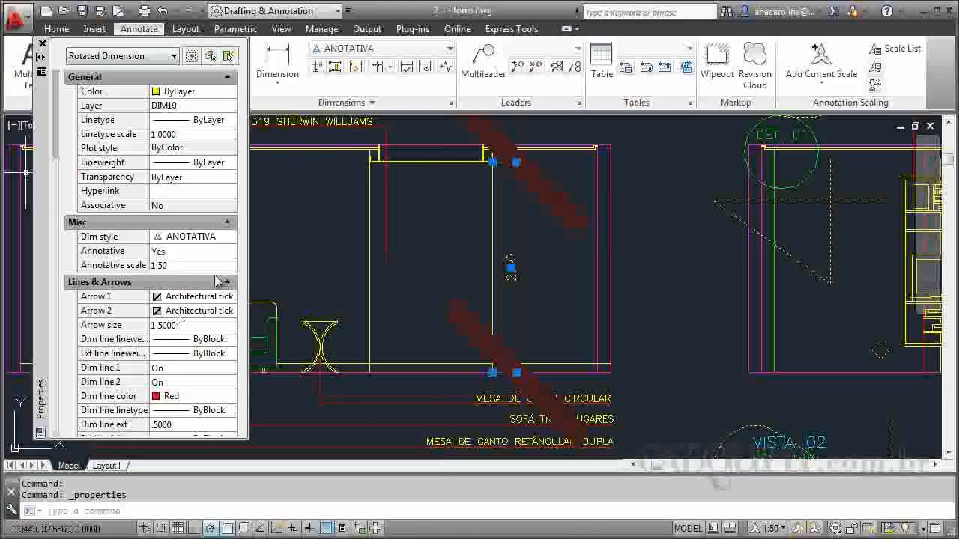
click(167, 257)
click(204, 257)
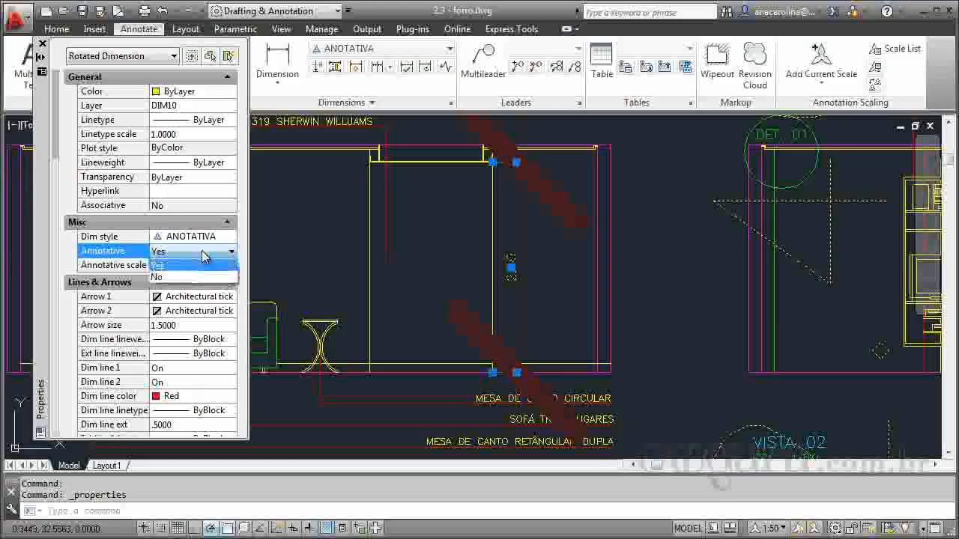
click(202, 266)
click(202, 251)
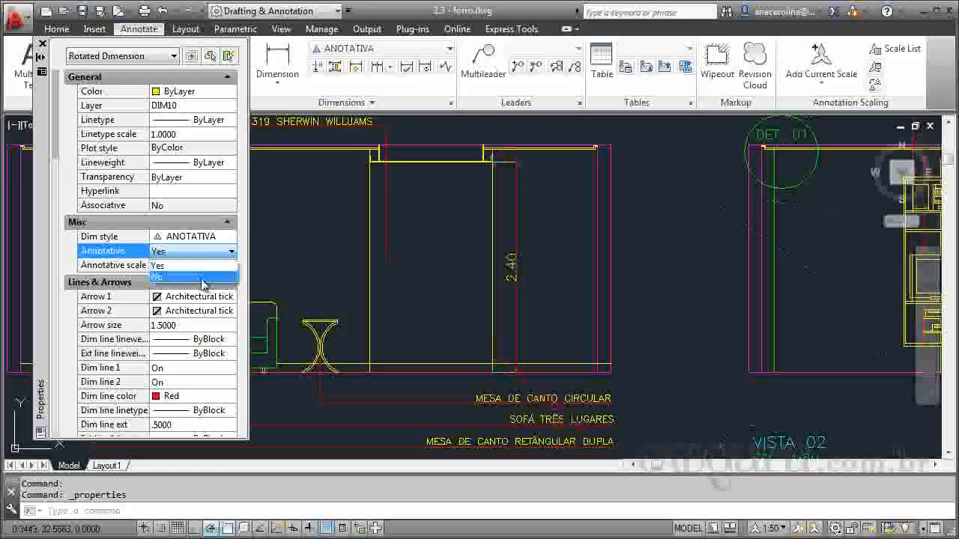
click(202, 265)
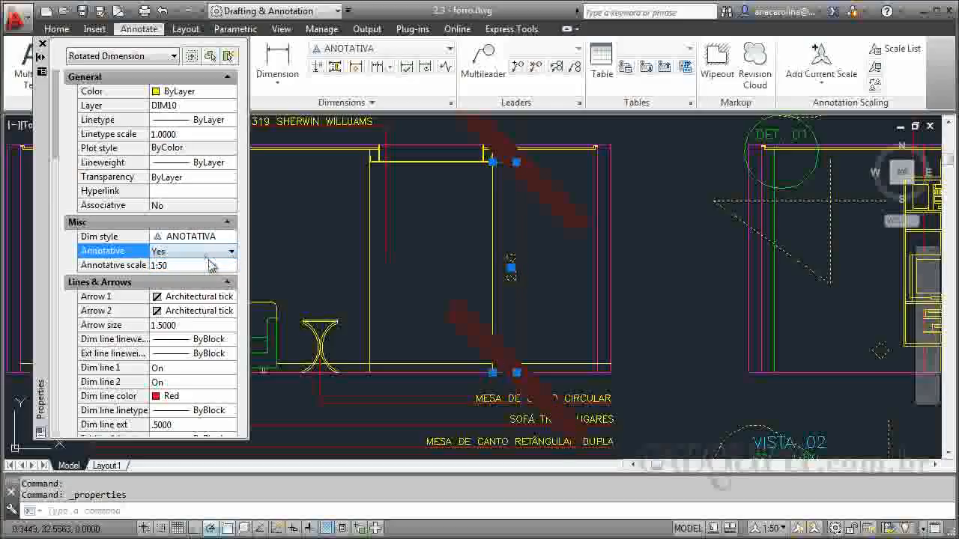
Step: Add the 1:10 scale to the height dimension's annotative scale list, then close its properties and clear the selection
click(212, 268)
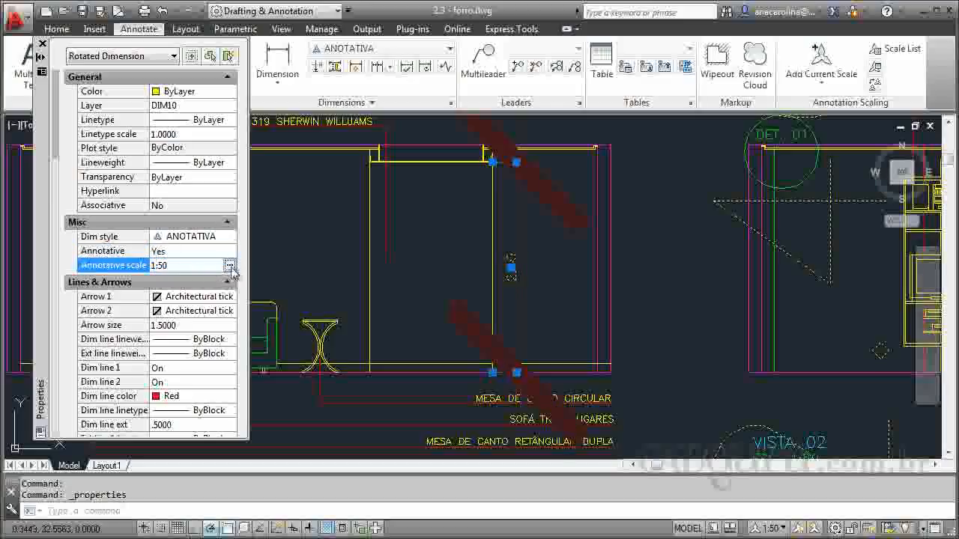
click(229, 266)
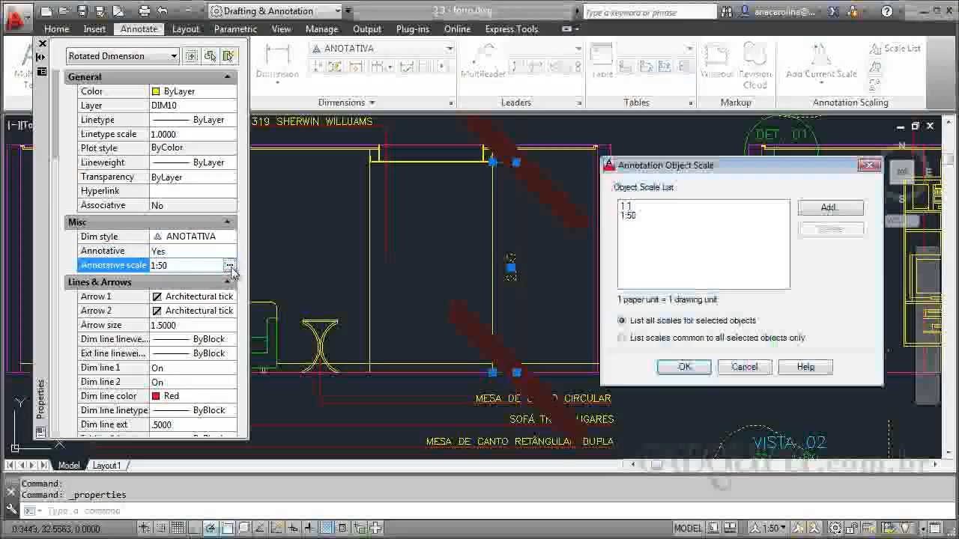
click(633, 217)
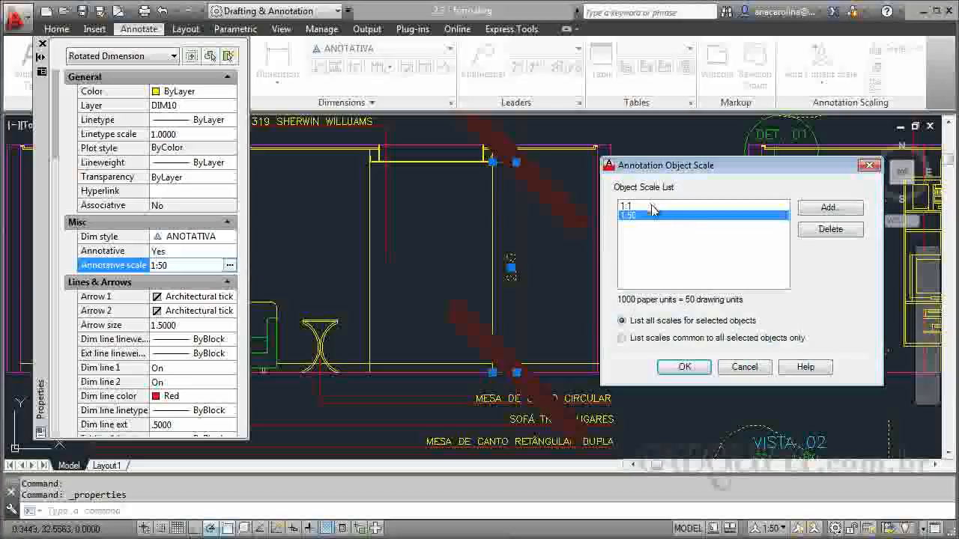
click(651, 207)
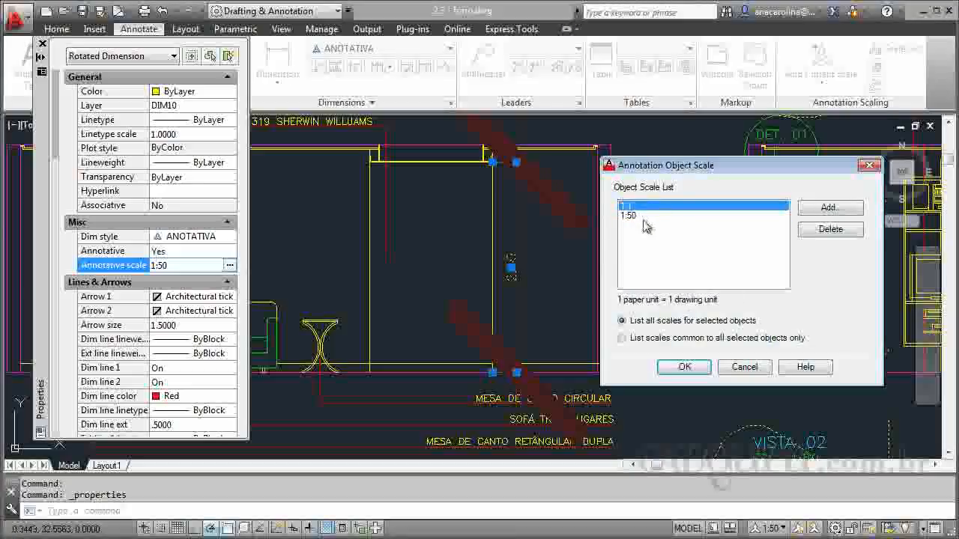
click(643, 217)
click(822, 211)
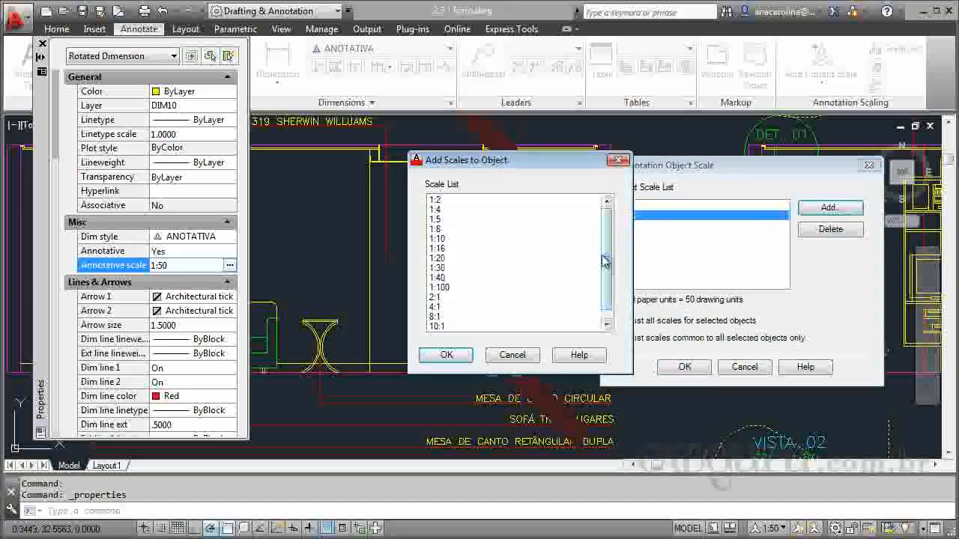
click(440, 238)
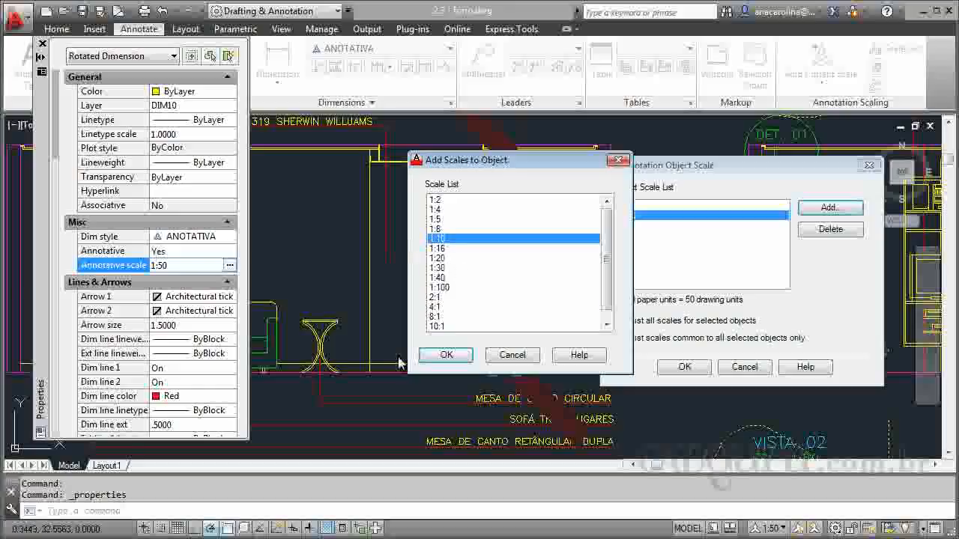
click(445, 355)
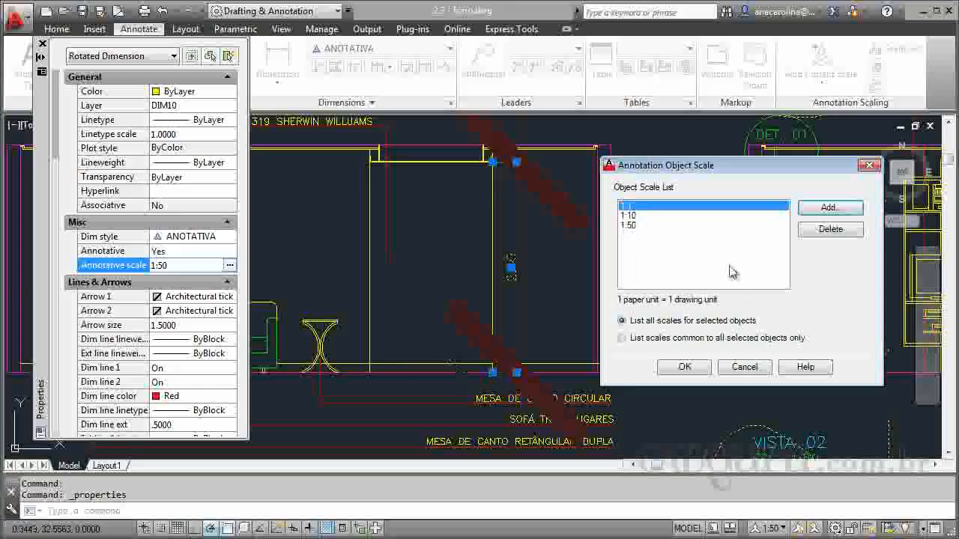
click(682, 367)
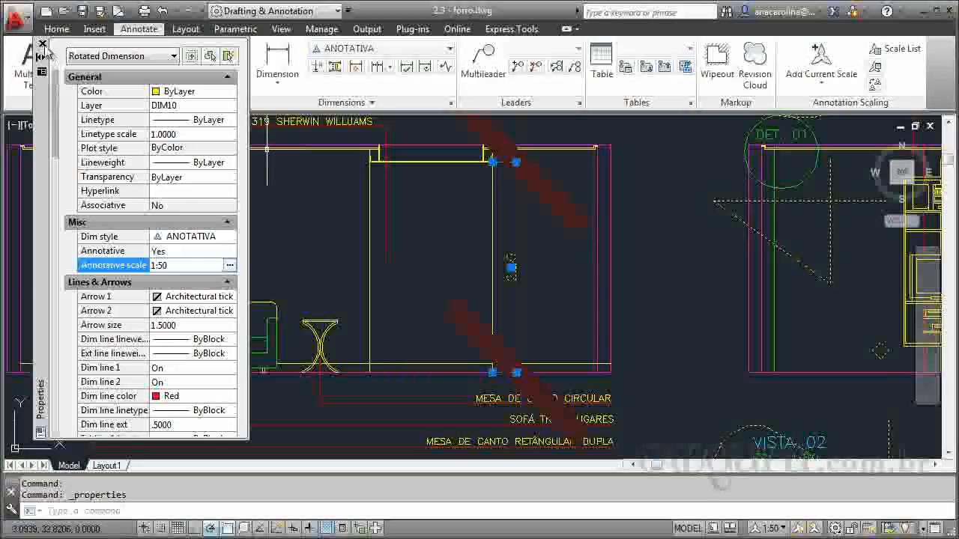
click(43, 44)
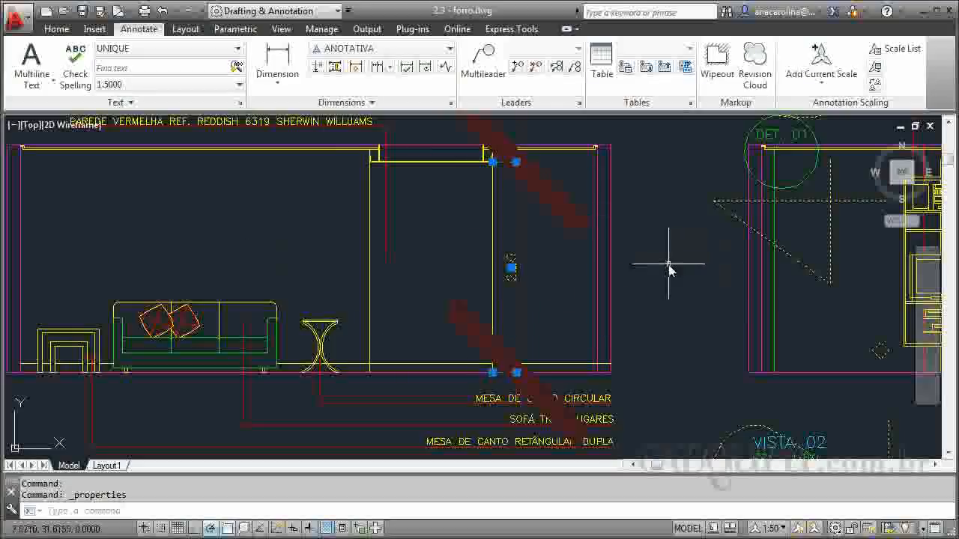
key(Escape)
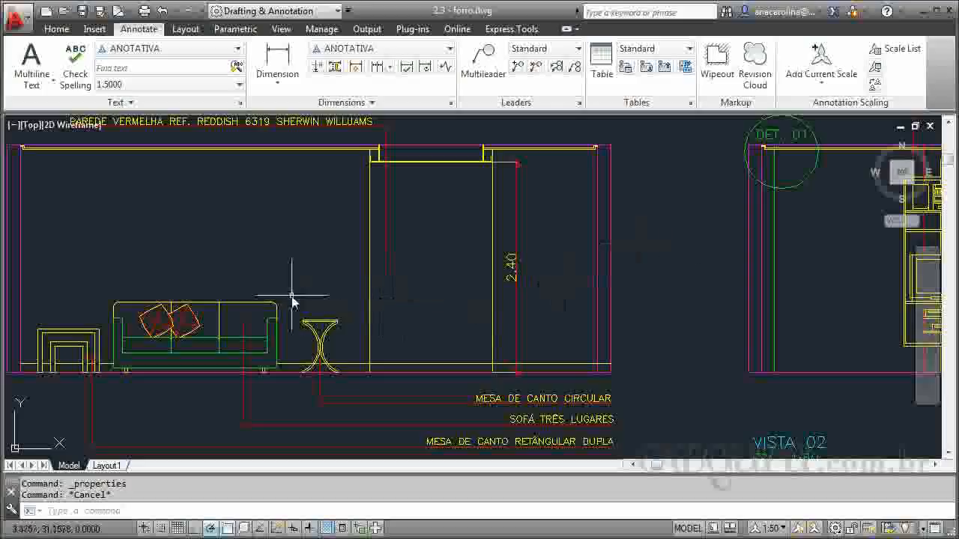
Step: Switch the drawing's annotation scale to 1:1 and view the size of the annotations
scroll(341, 300, down, 2)
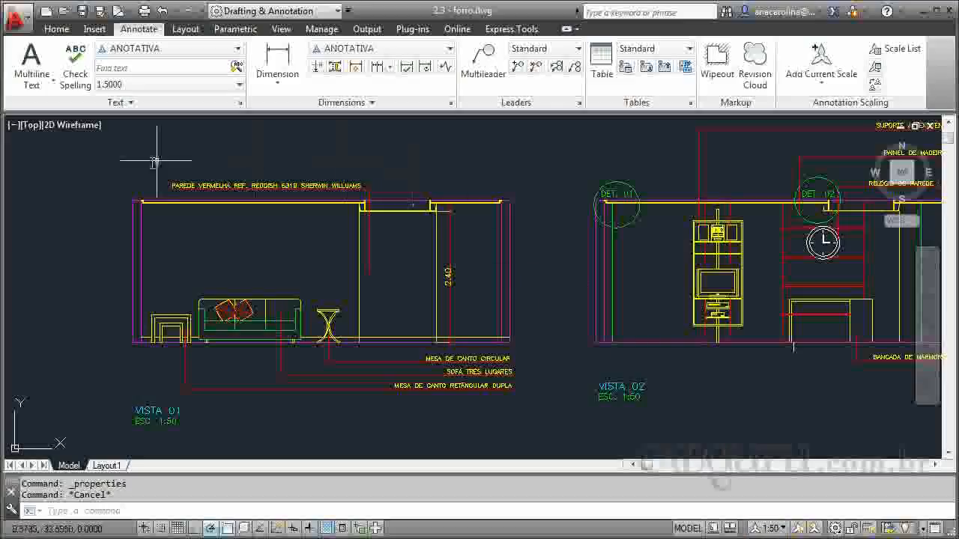
scroll(180, 420, up, 3)
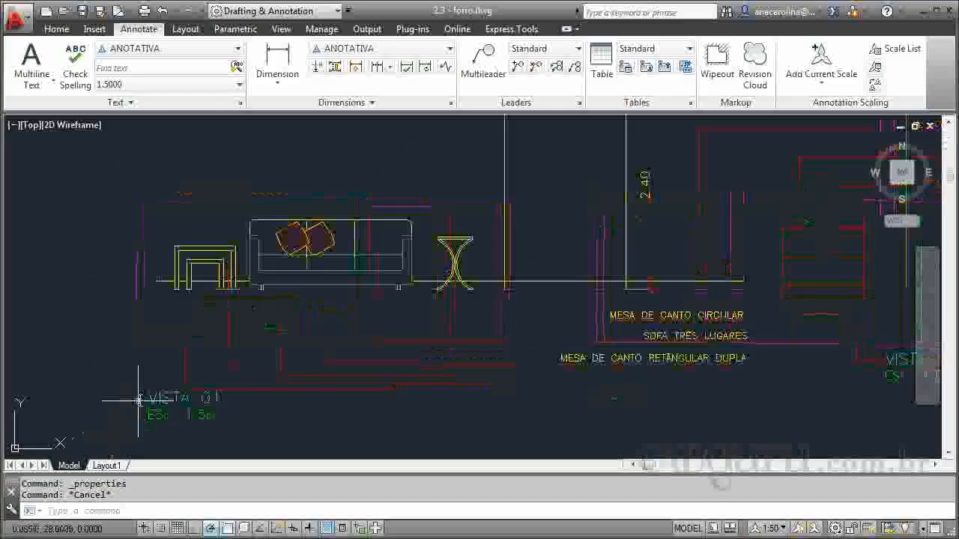
scroll(386, 419, down, 2)
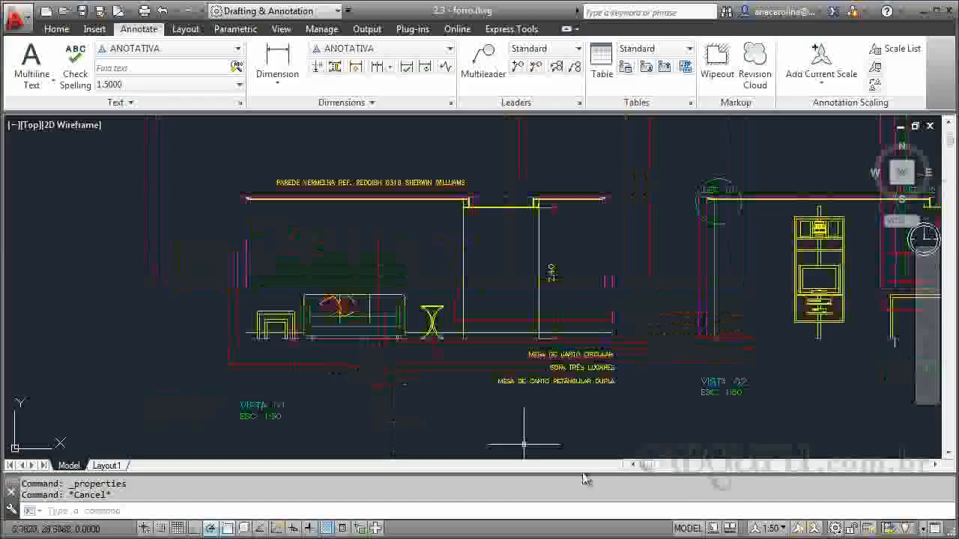
click(784, 529)
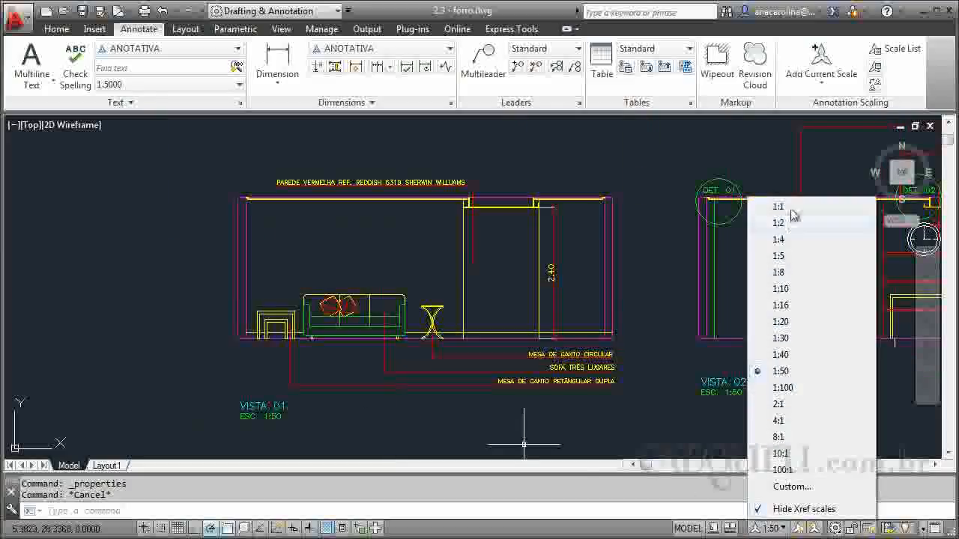
click(783, 210)
scroll(150, 206, down, 3)
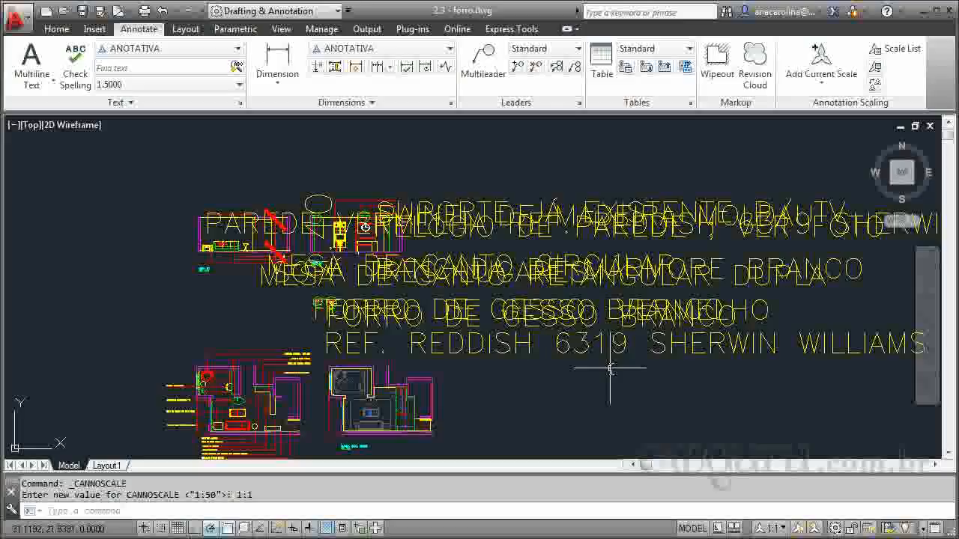
Step: Set the drawing's annotation scale back to 1:50
click(776, 529)
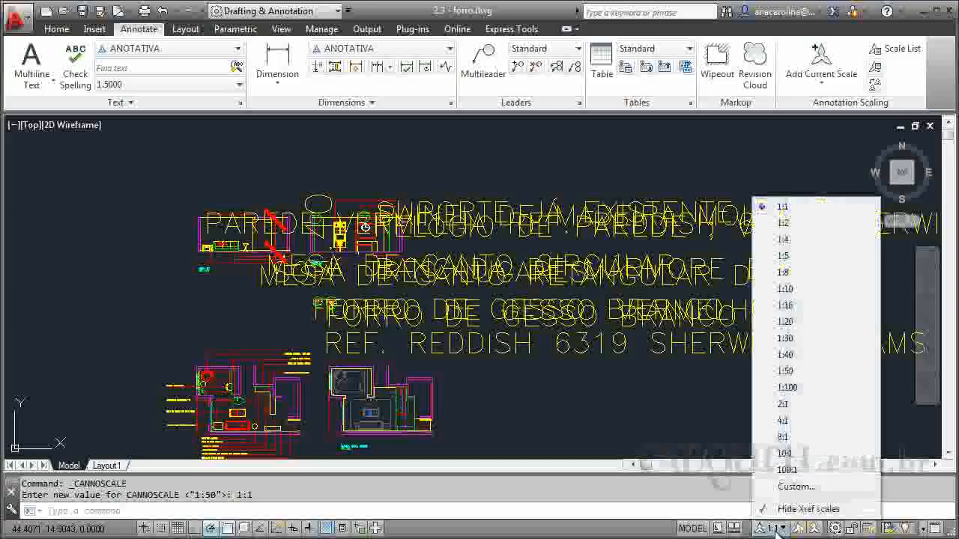
click(792, 371)
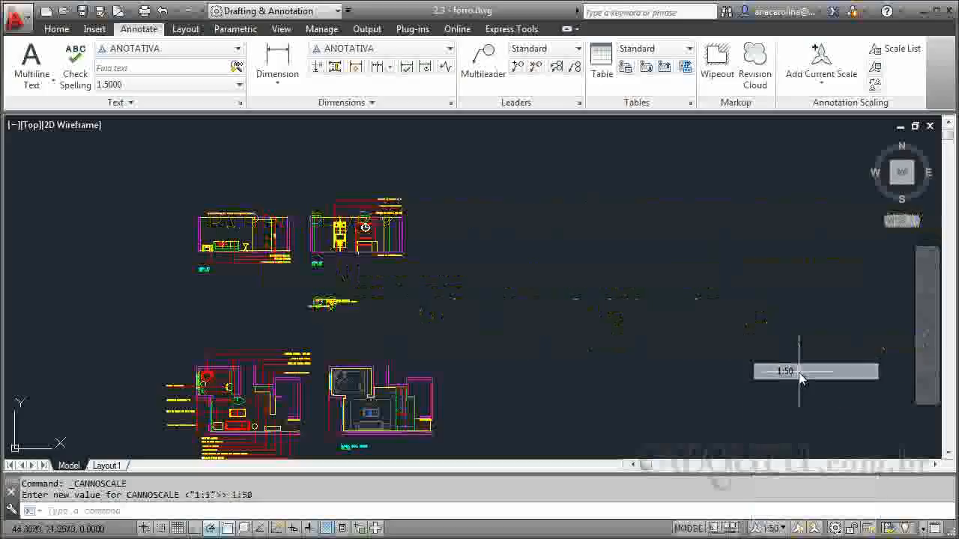
scroll(233, 227, up, 6)
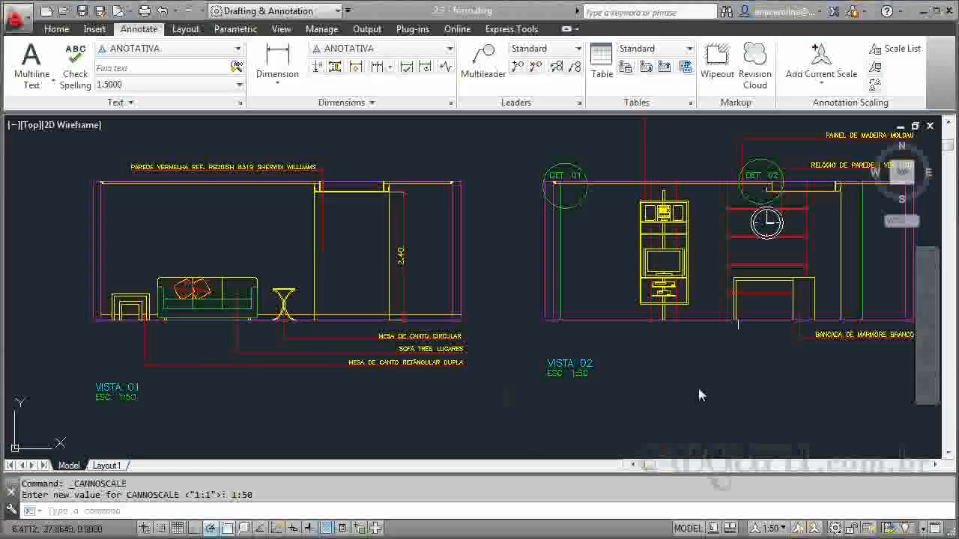
Step: Edit the 1:20 scale in the drawing's custom scale list so that 1000 paper units equal 20 drawing units
click(773, 529)
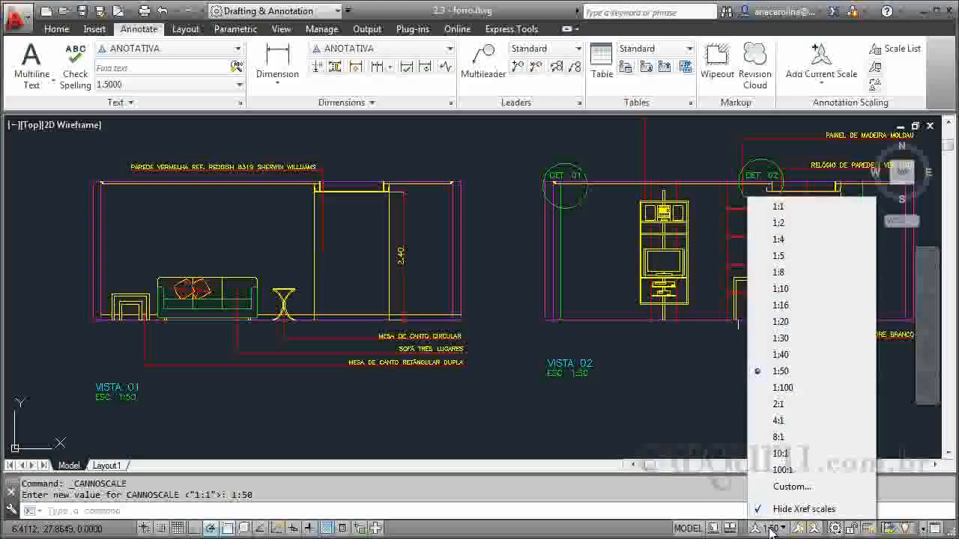
click(824, 488)
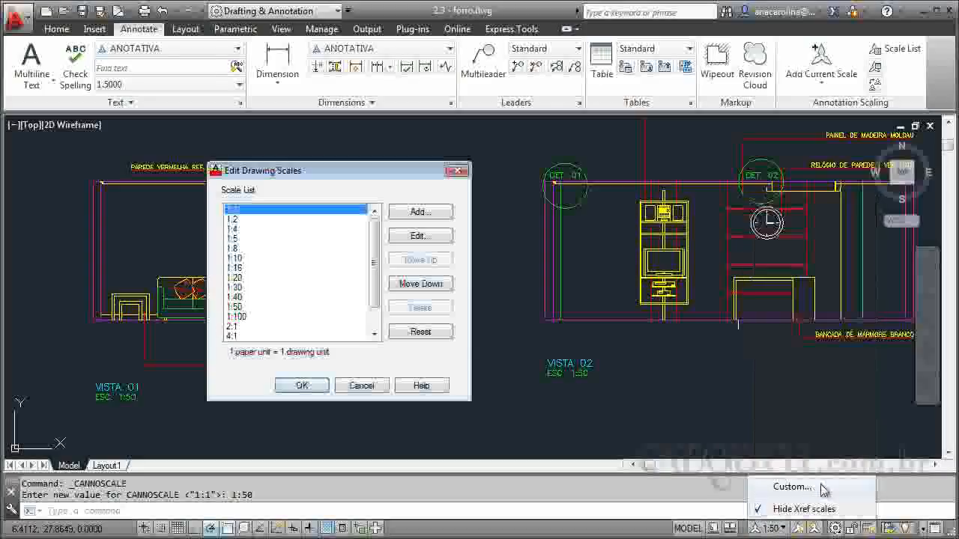
click(239, 308)
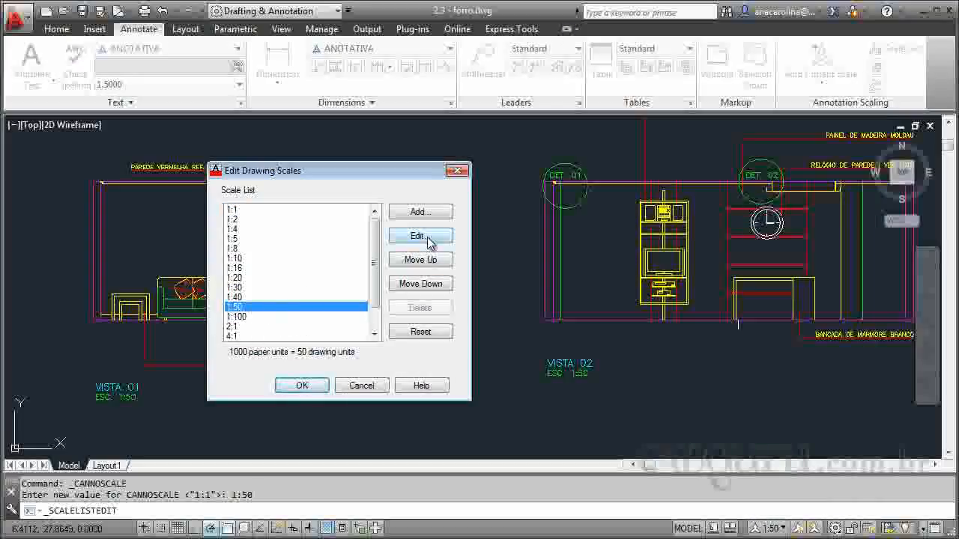
click(250, 279)
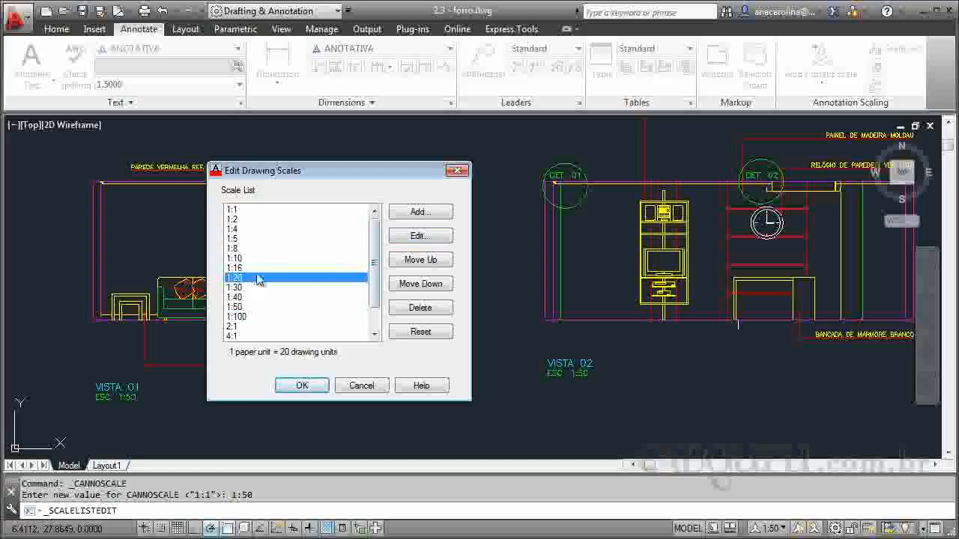
click(422, 238)
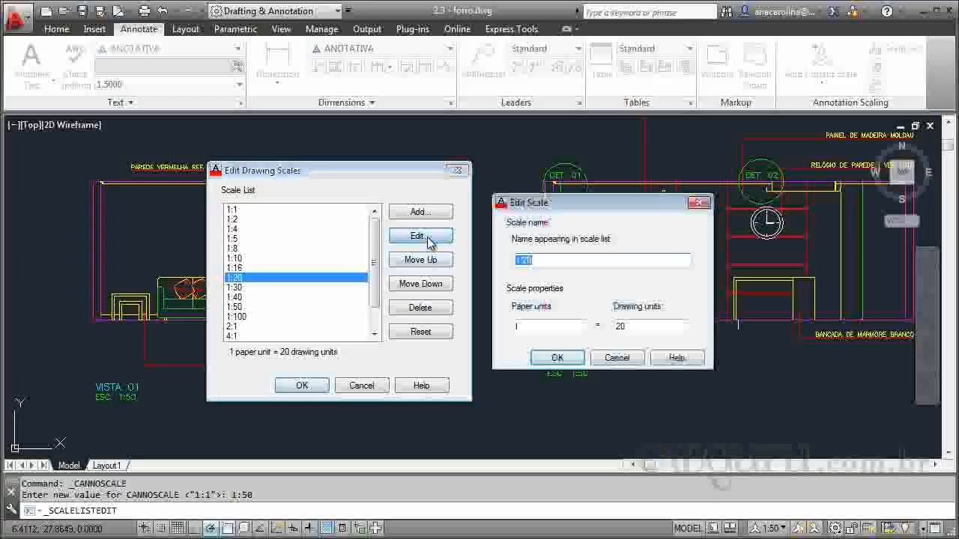
click(542, 327)
click(667, 326)
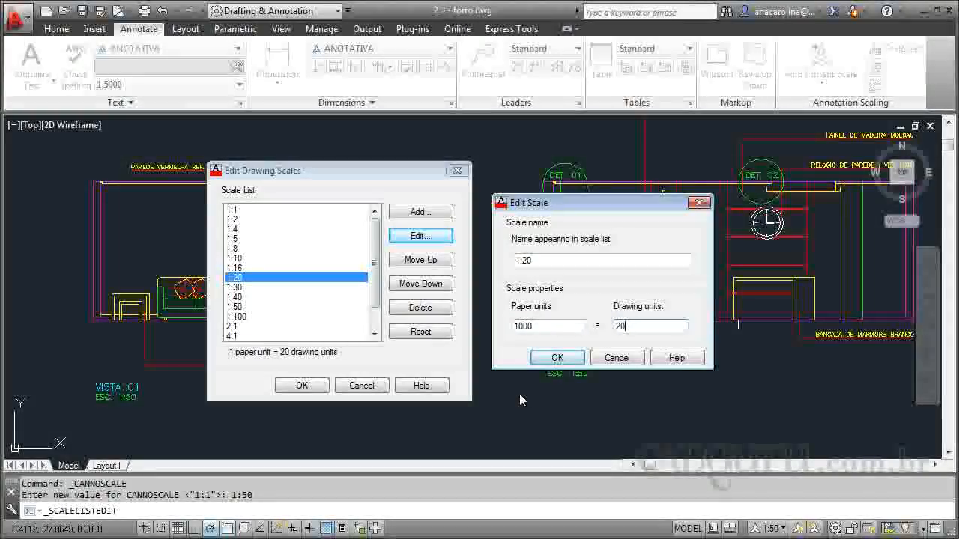
click(557, 358)
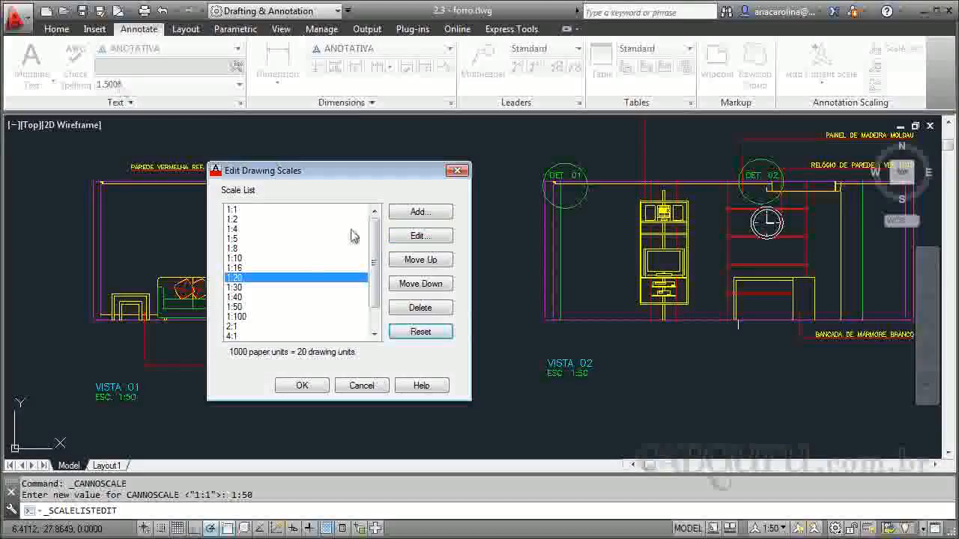
Step: Check the unit definitions of the 1:50 and 1:10 scales, then accept the drawing scale list
click(276, 309)
click(417, 236)
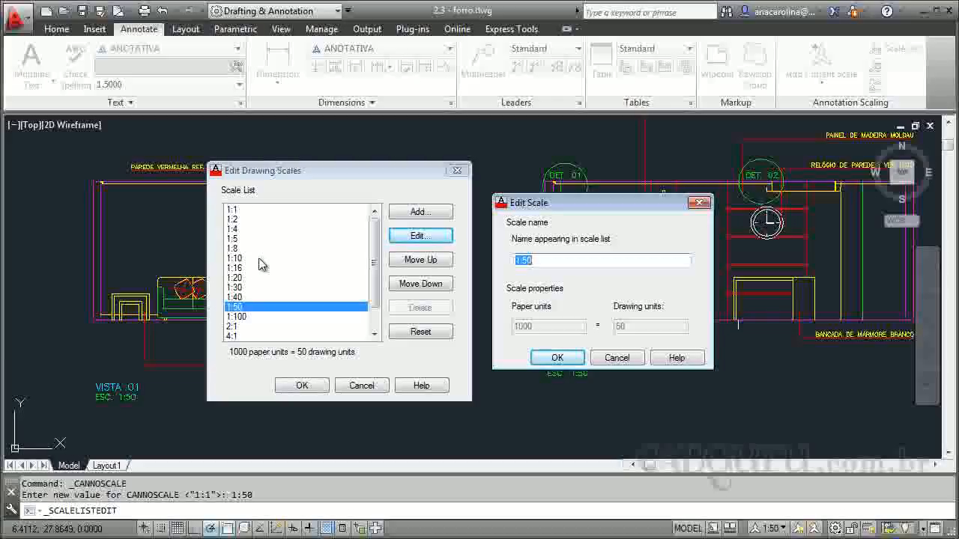
click(627, 360)
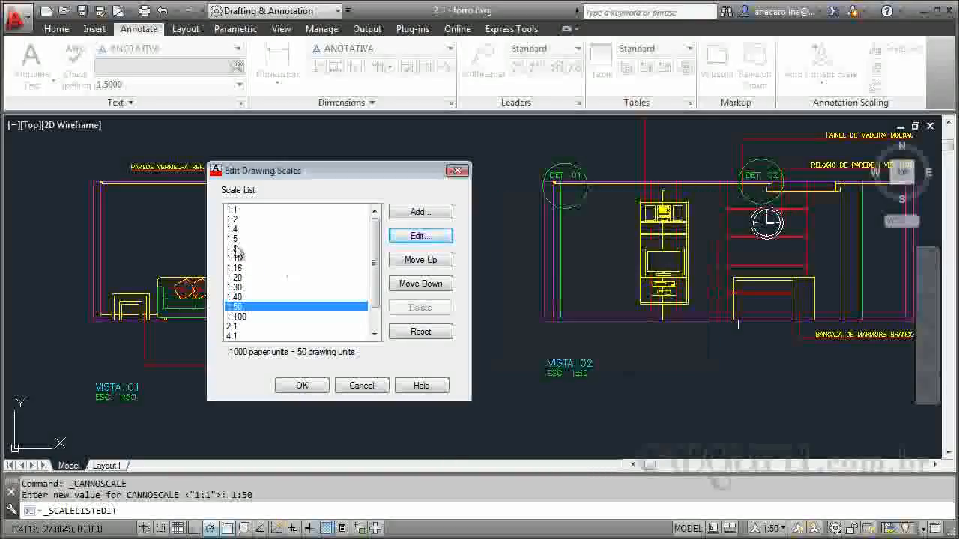
click(291, 258)
click(409, 237)
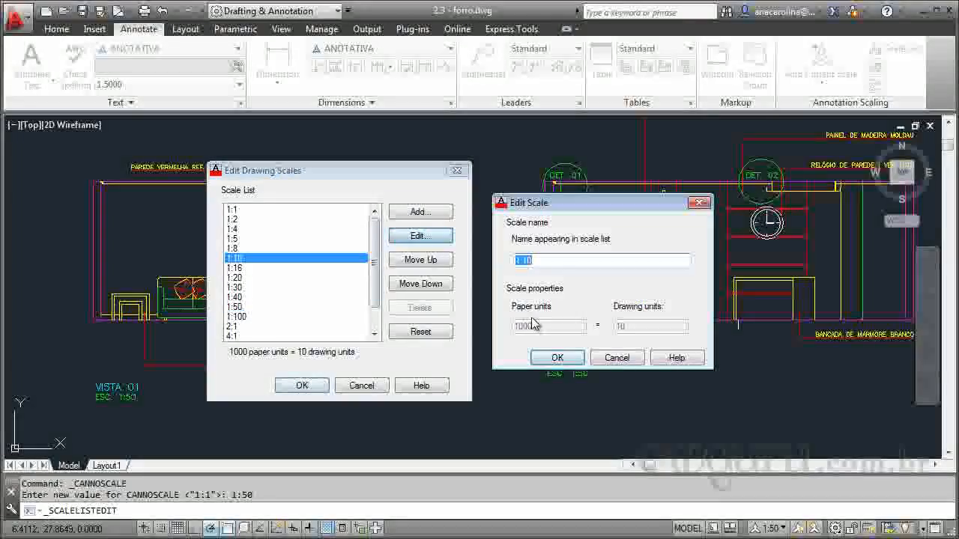
click(558, 358)
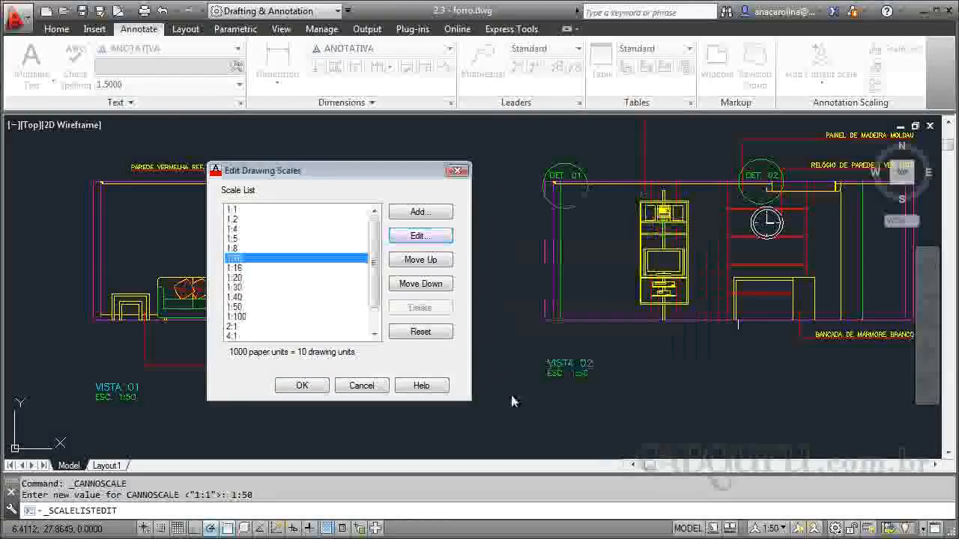
click(302, 386)
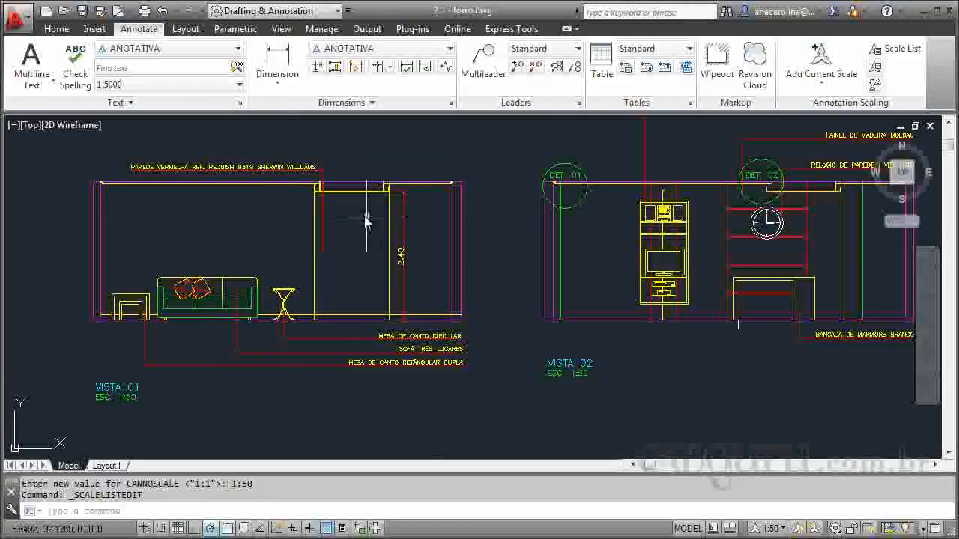
Step: Set the drawing's annotation scale to 1:10 and view the annotations of the VISTA 01 elevation
click(776, 529)
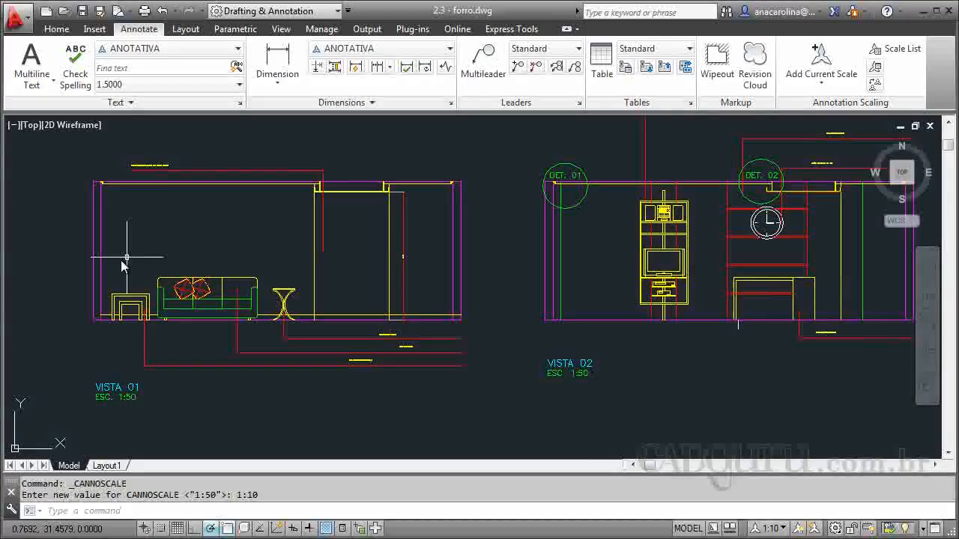
scroll(368, 247, up, 5)
scroll(476, 283, up, 2)
scroll(547, 282, down, 6)
scroll(252, 154, up, 5)
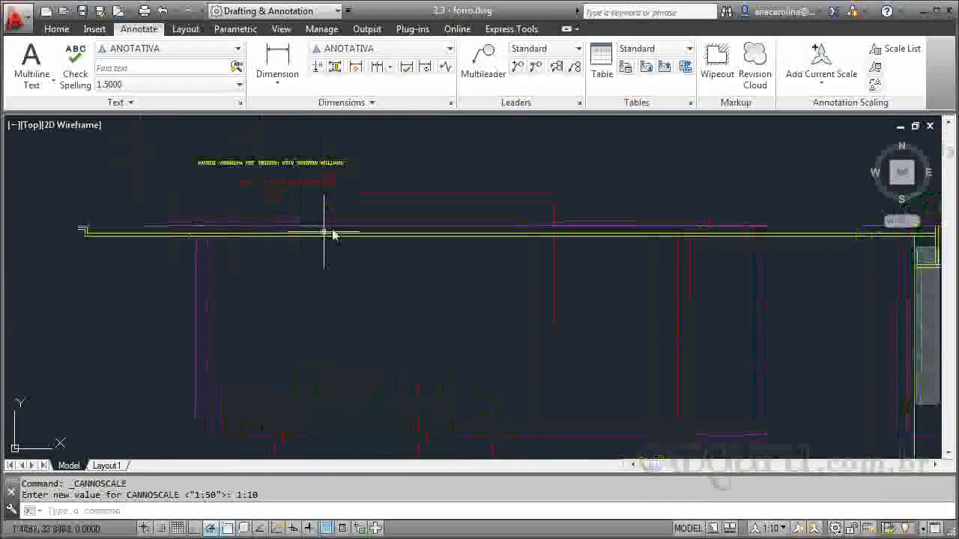
scroll(253, 133, down, 4)
scroll(259, 177, down, 2)
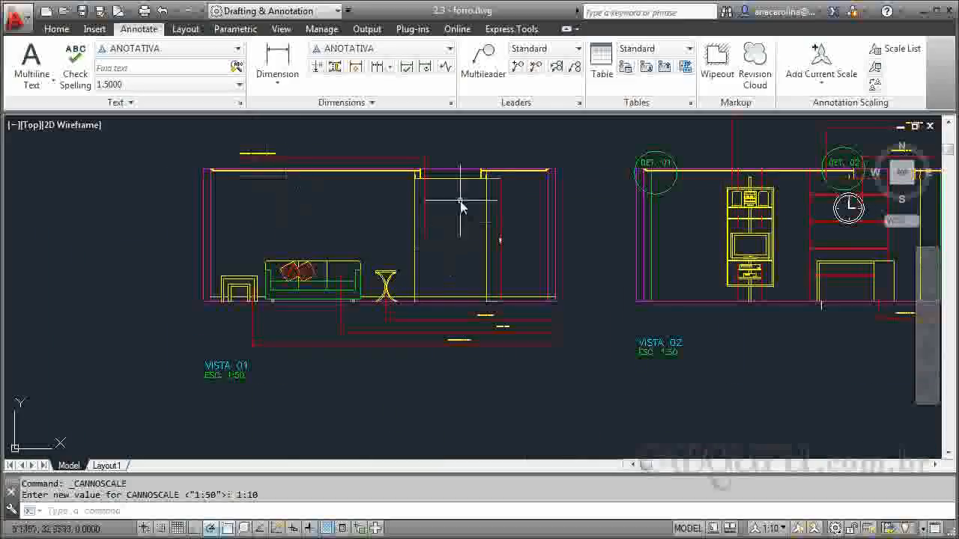
Step: Select the FORRO DE GESSO BRANCO text in DETALHE 01 to examine its scale representations, then clear the selection
scroll(337, 232, down, 3)
scroll(445, 317, up, 6)
scroll(499, 261, up, 4)
scroll(439, 300, down, 5)
scroll(428, 325, up, 4)
scroll(472, 221, up, 2)
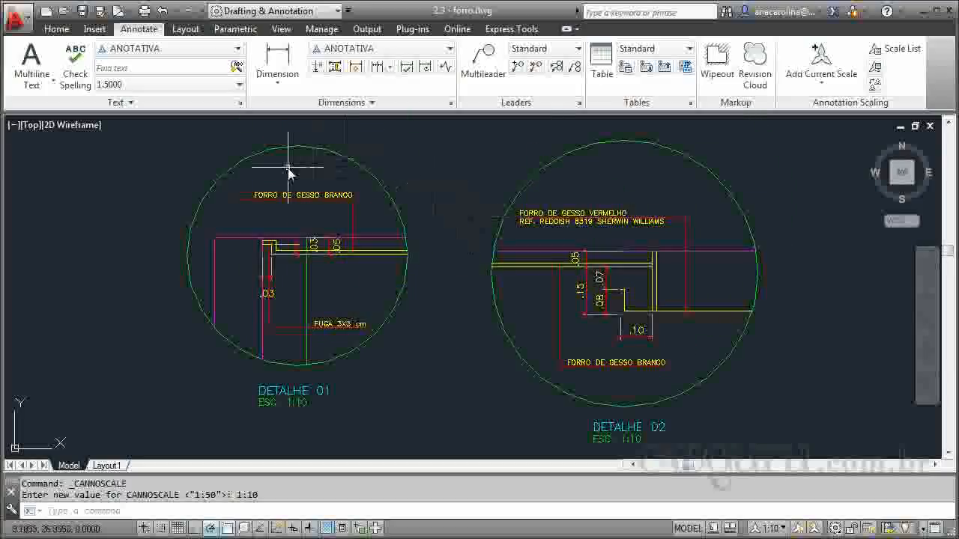
click(281, 194)
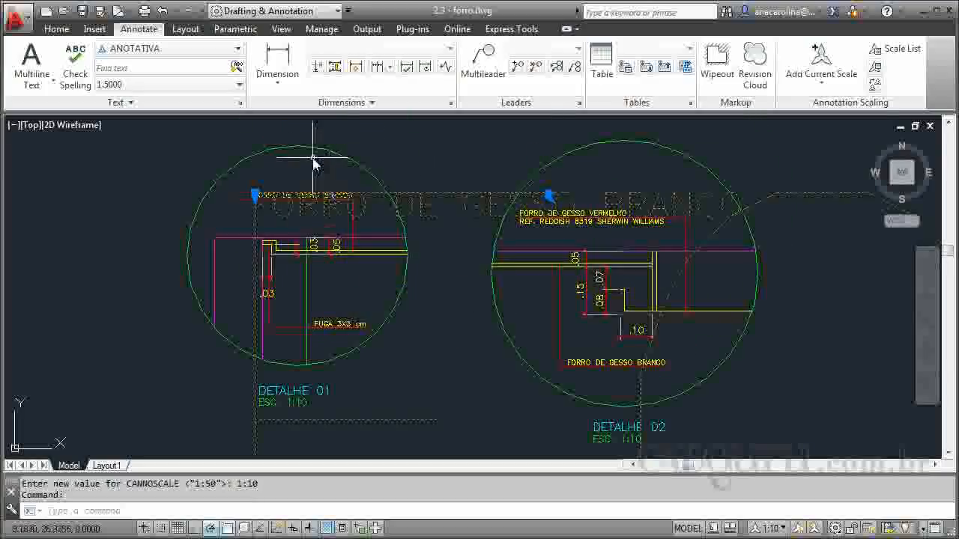
scroll(257, 193, up, 4)
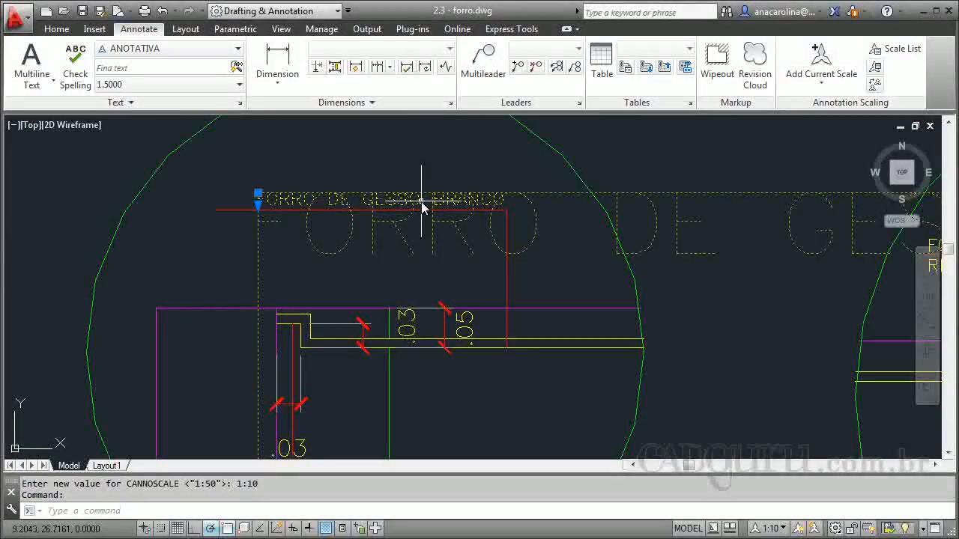
scroll(264, 147, down, 4)
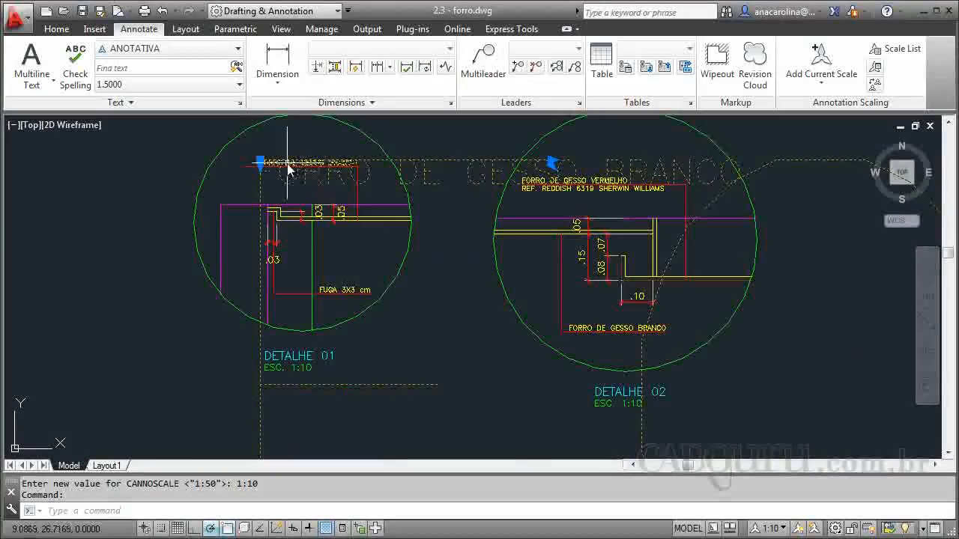
key(Escape)
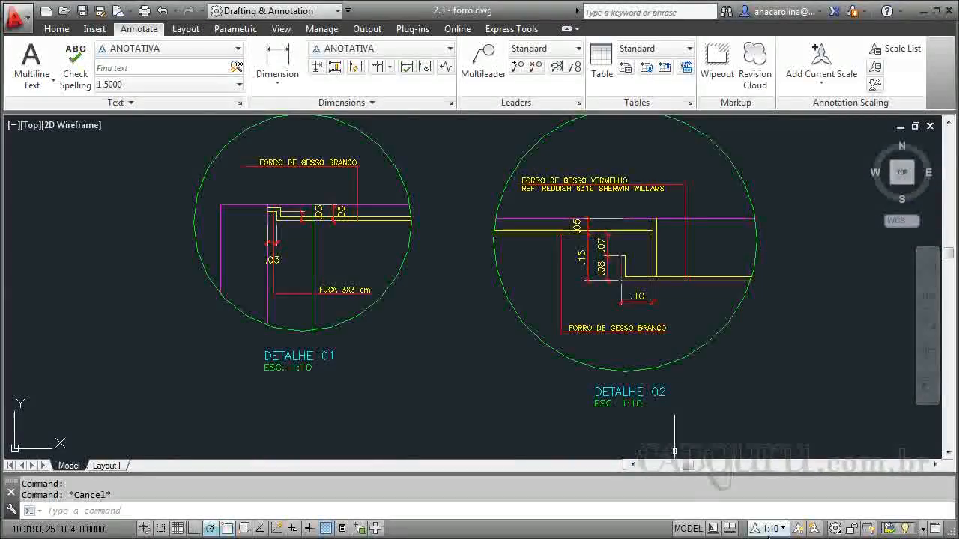
Step: Set the drawing's annotation scale to 1:50 and view the size of the detail texts
click(773, 529)
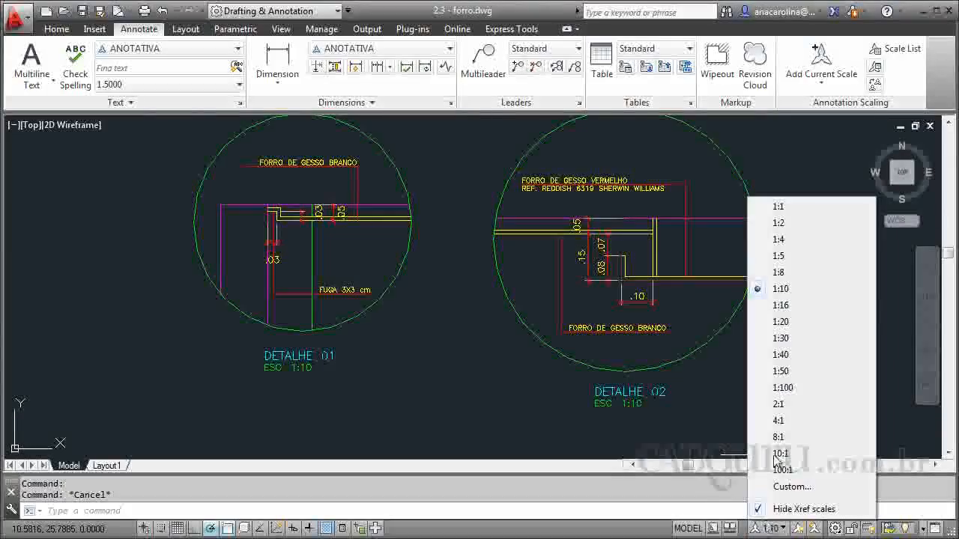
click(799, 375)
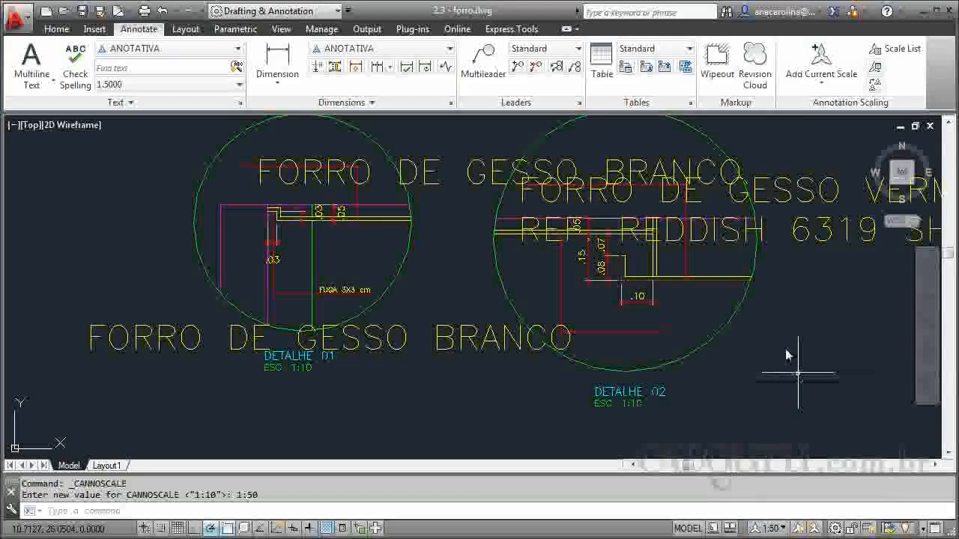
scroll(521, 359, down, 5)
scroll(520, 360, up, 8)
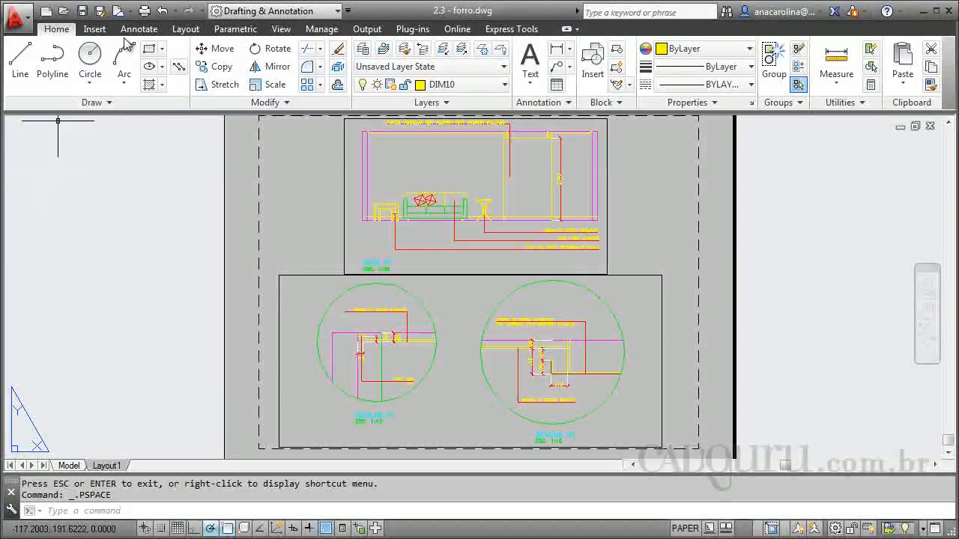
Step: Switch to model space to view the available annotation scales, then return to Layout1
click(137, 29)
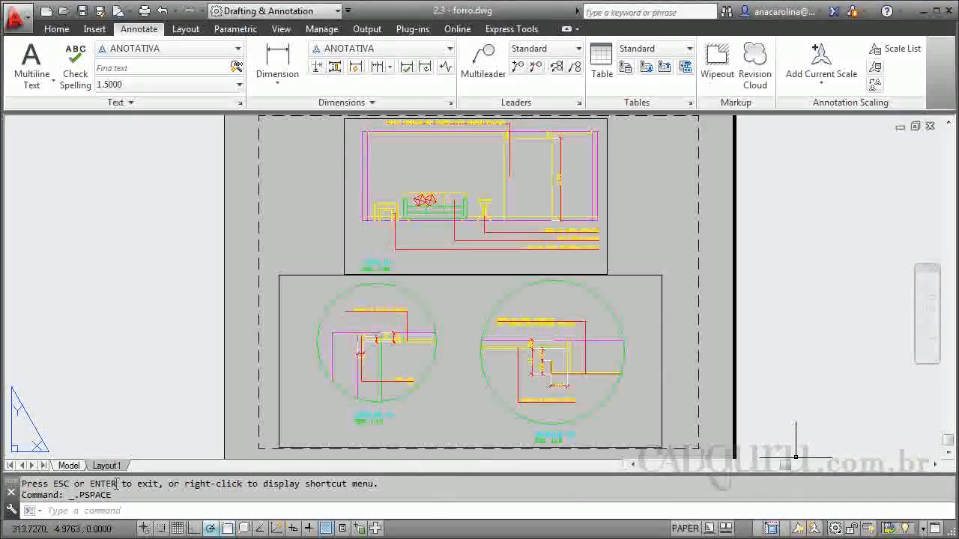
click(68, 466)
click(782, 530)
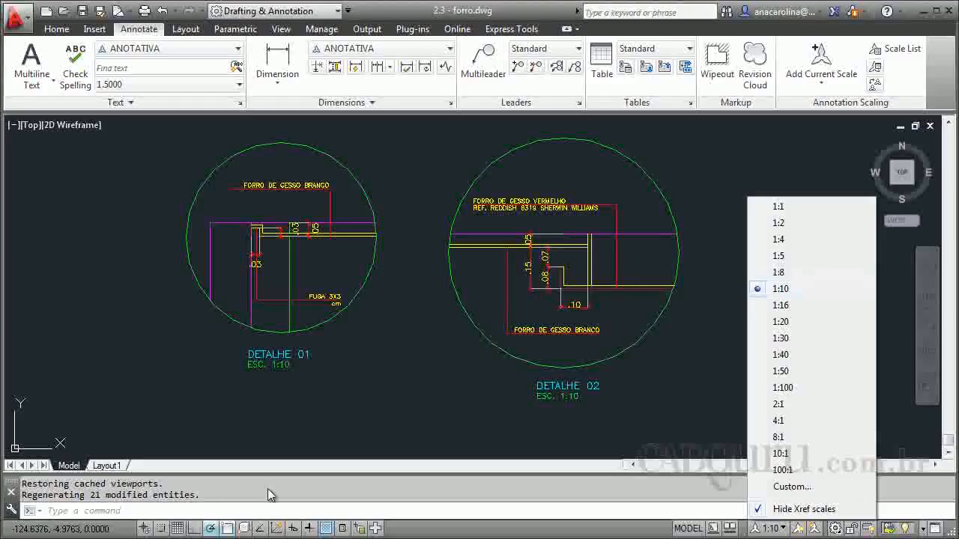
click(105, 466)
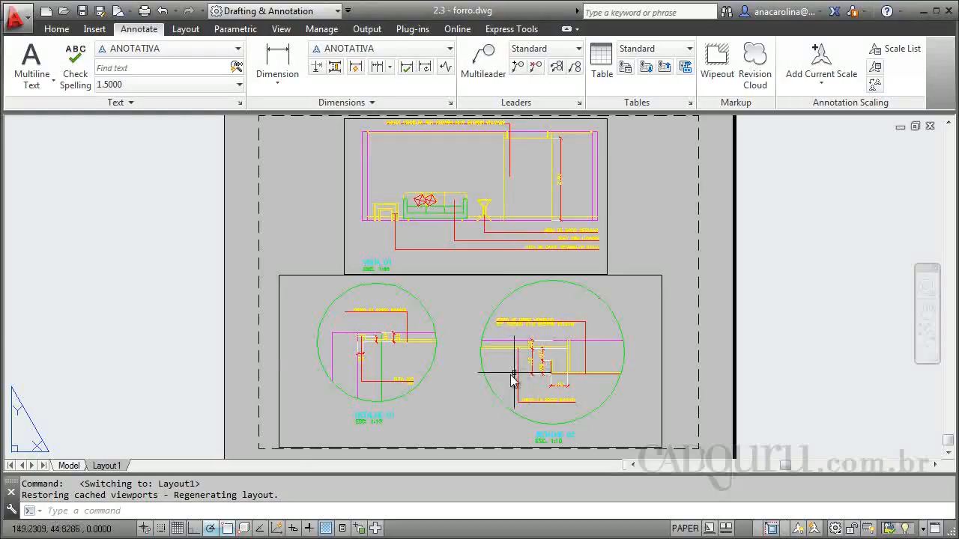
Step: Activate the viewport with the two details in Layout1 and zoom it to the scale 1000/50xp
double_click(476, 387)
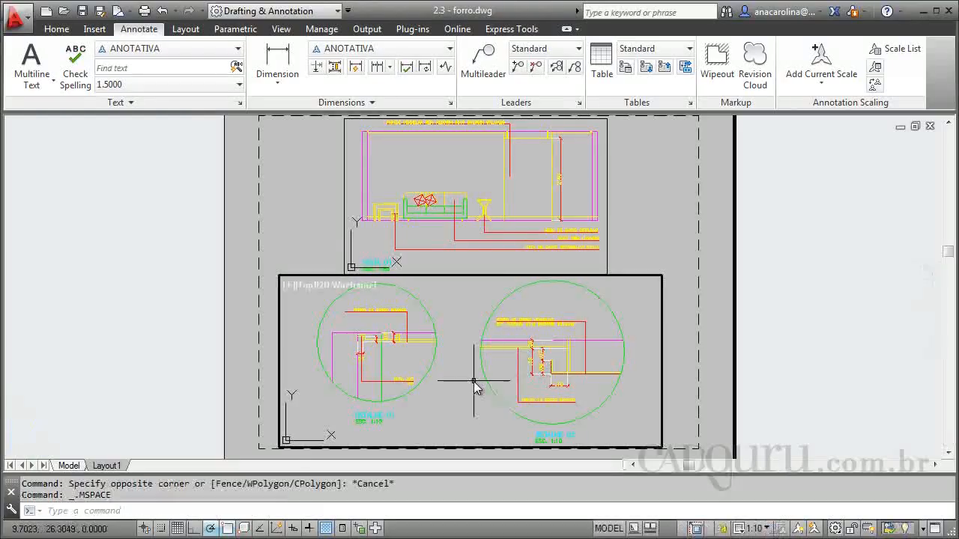
double_click(716, 342)
scroll(424, 332, up, 4)
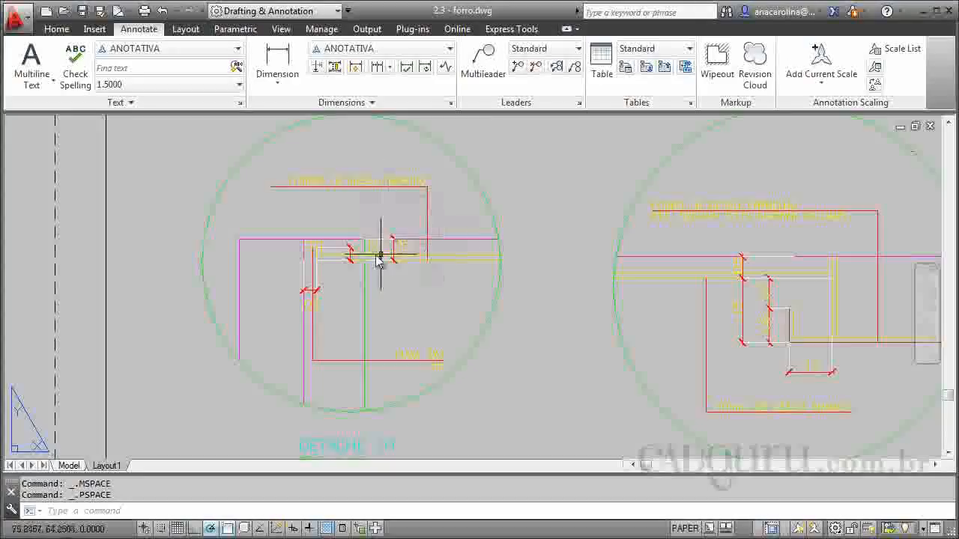
double_click(418, 284)
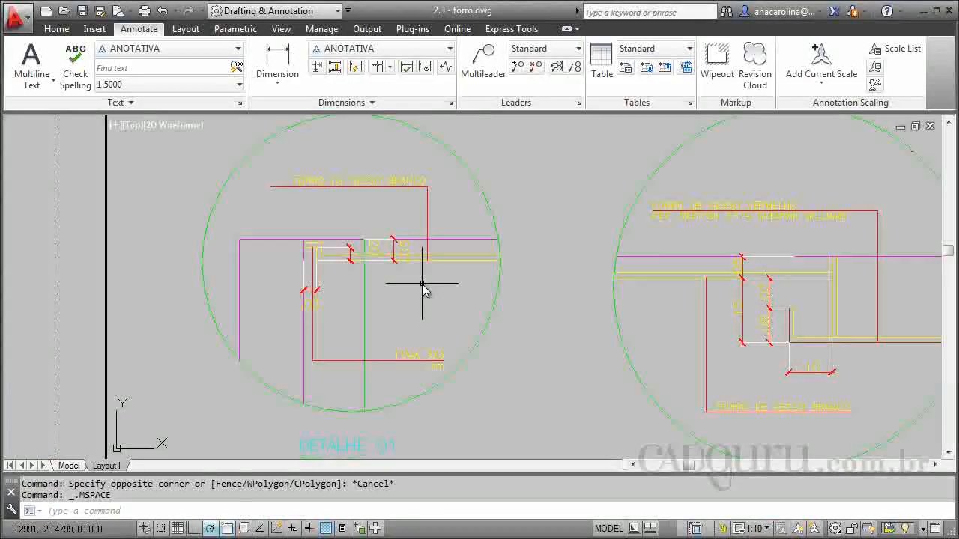
text(z)
key(Return)
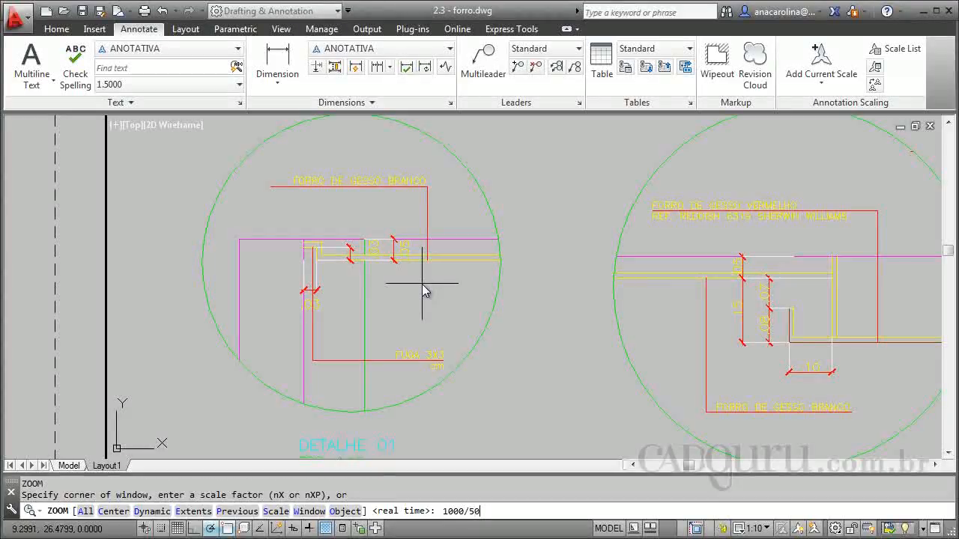
text(1000/50xp)
key(Return)
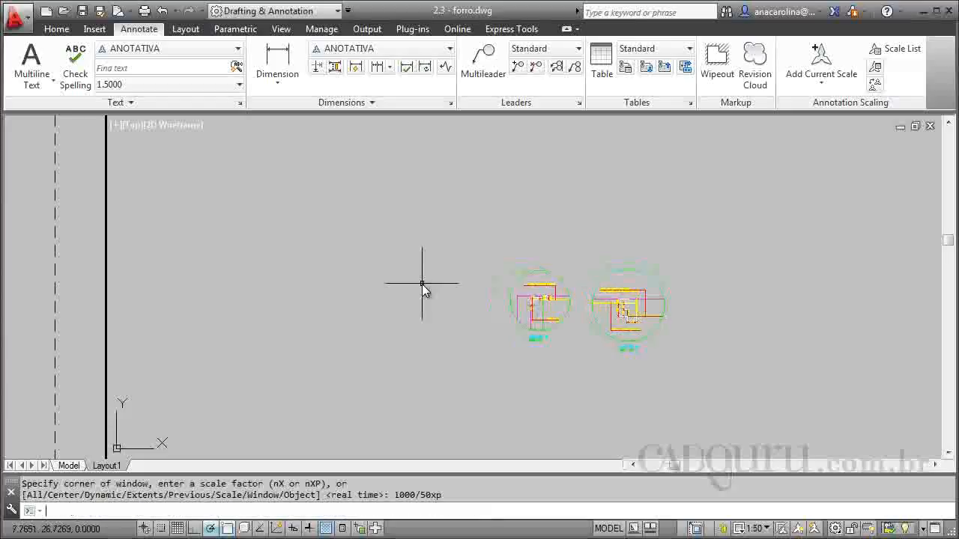
Step: Return to paper space and examine the size of the details and their annotations in the rescaled viewport
double_click(68, 313)
scroll(100, 255, down, 6)
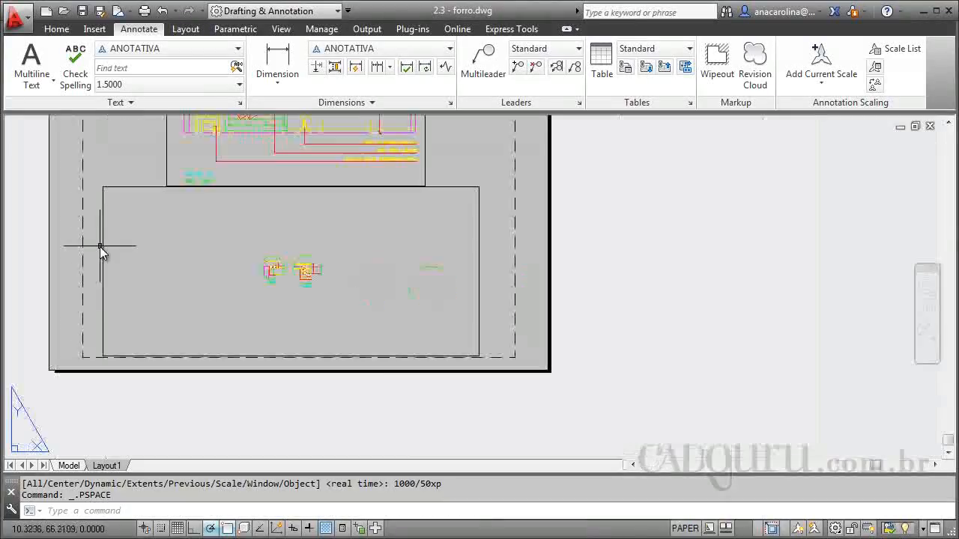
scroll(217, 183, up, 2)
scroll(160, 278, up, 2)
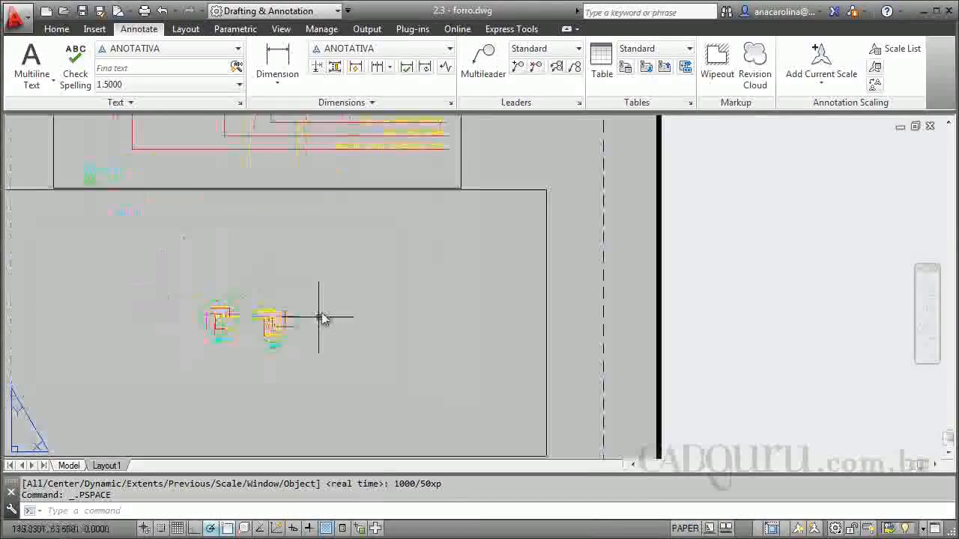
scroll(271, 331, up, 3)
scroll(303, 345, up, 3)
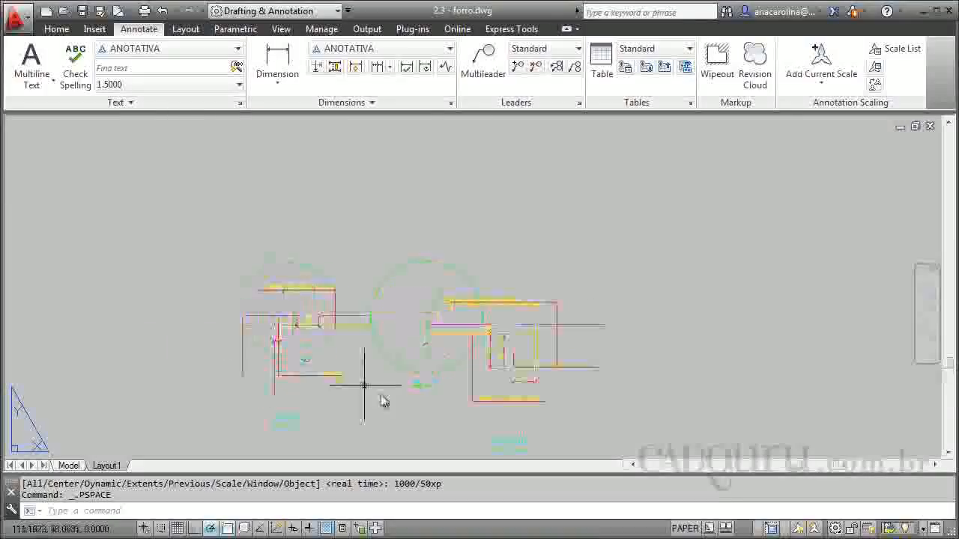
scroll(392, 267, down, 5)
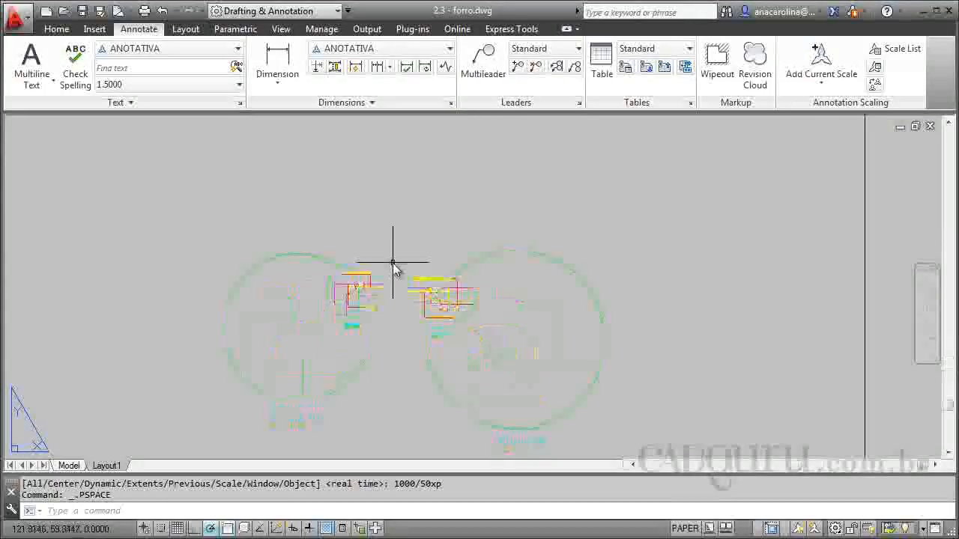
Step: Activate the viewport with the two details and set its scale to 1:1
scroll(380, 299, up, 2)
scroll(381, 272, down, 6)
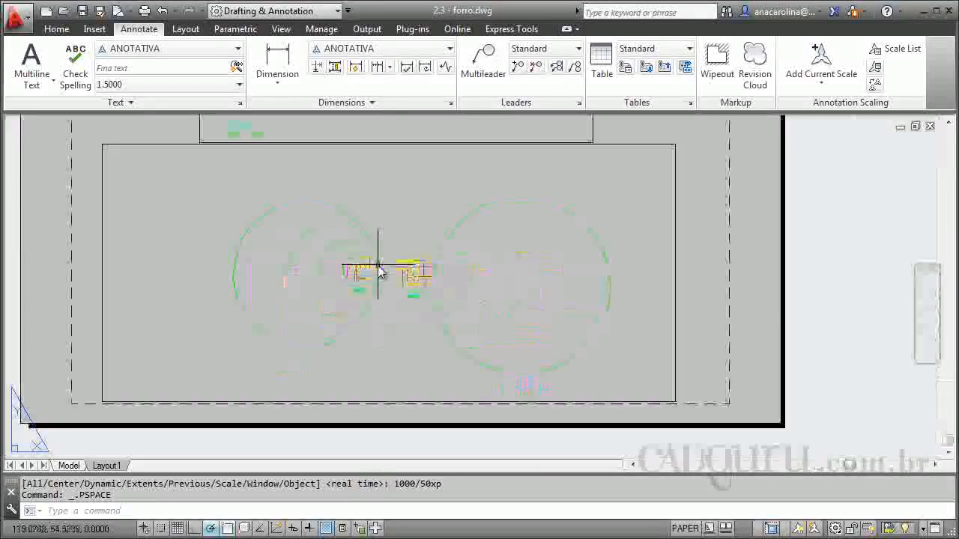
scroll(414, 325, down, 2)
scroll(408, 282, up, 2)
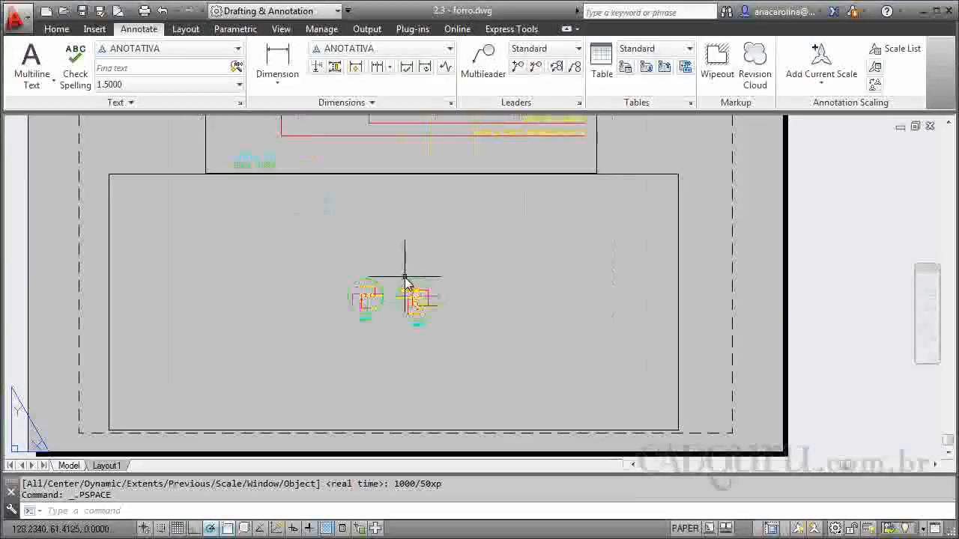
double_click(567, 301)
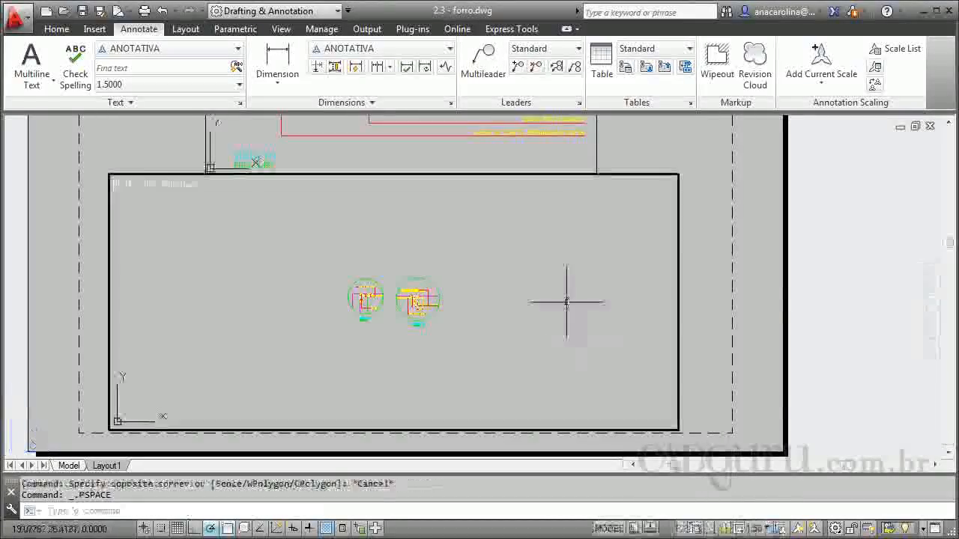
click(759, 528)
click(791, 208)
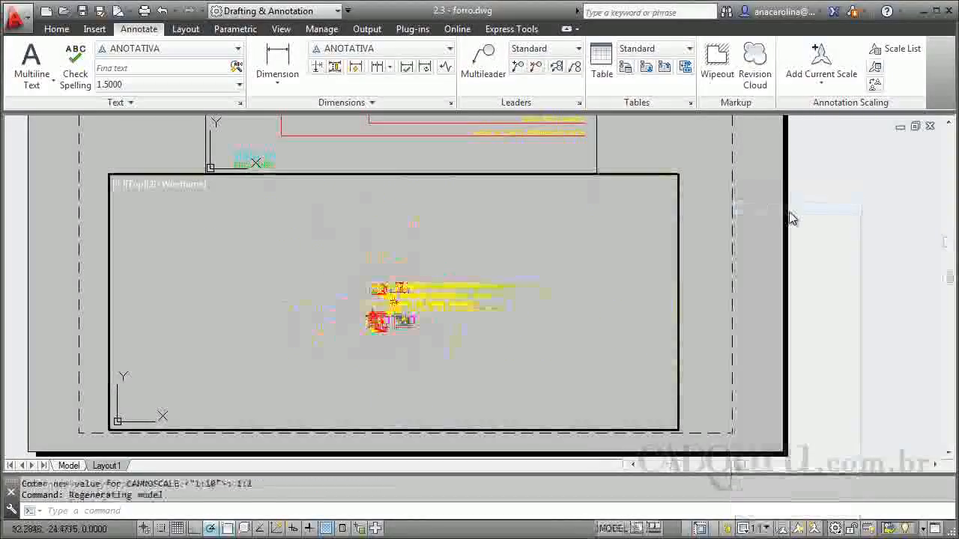
Step: Set the details viewport's scale to 1:50 and return to paper space to examine the size of its annotations
click(759, 528)
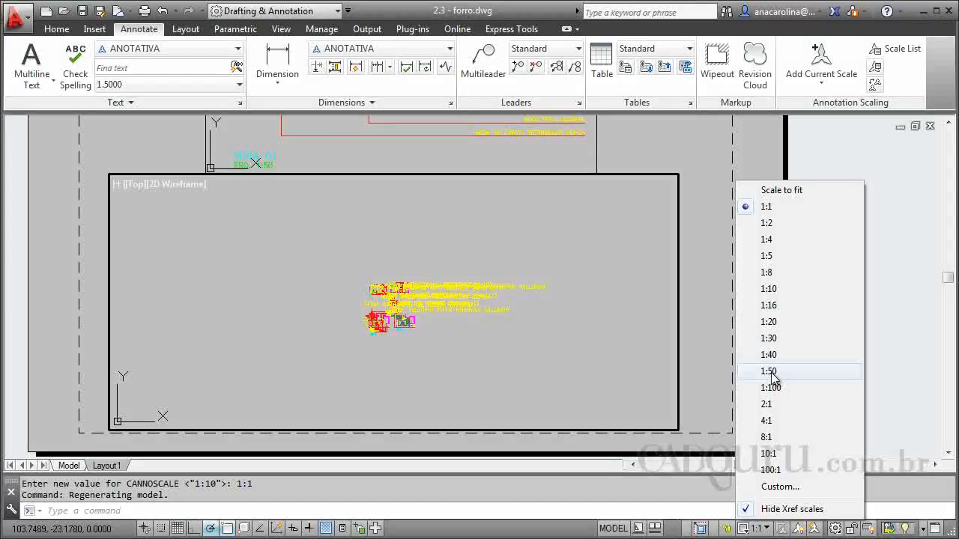
click(769, 371)
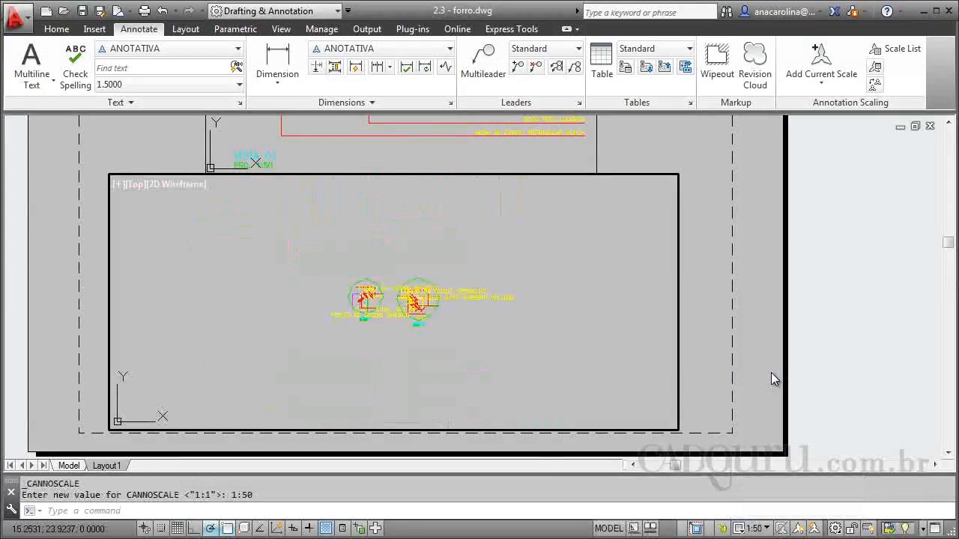
double_click(725, 293)
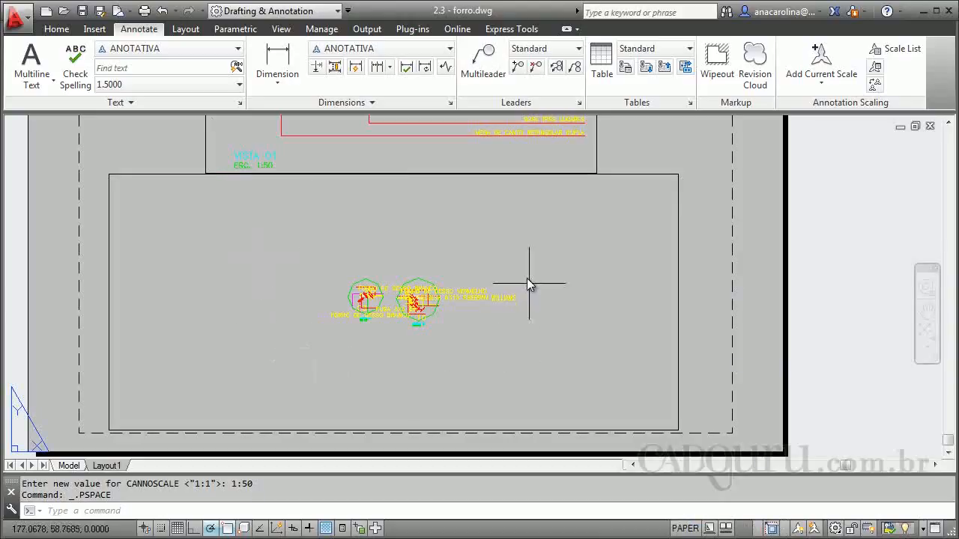
scroll(406, 315, up, 6)
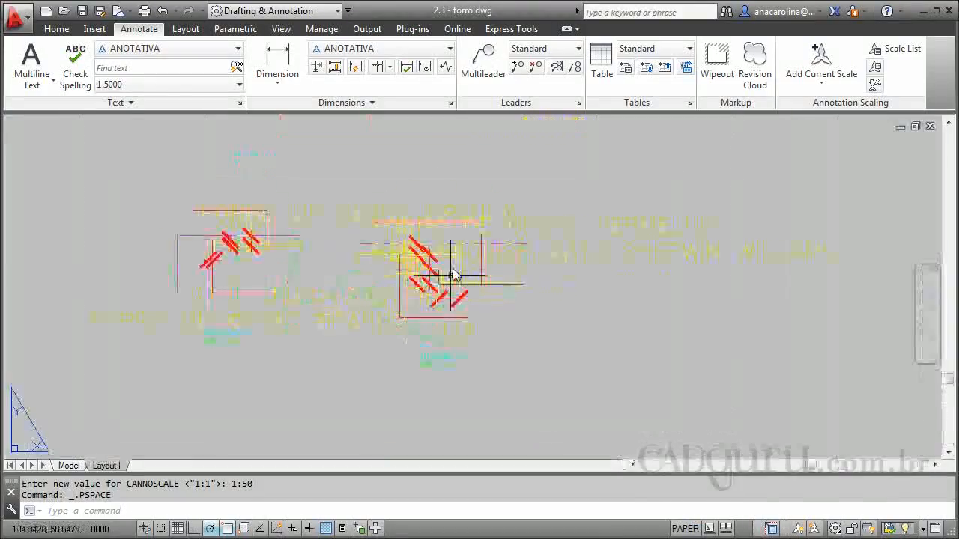
scroll(467, 267, down, 6)
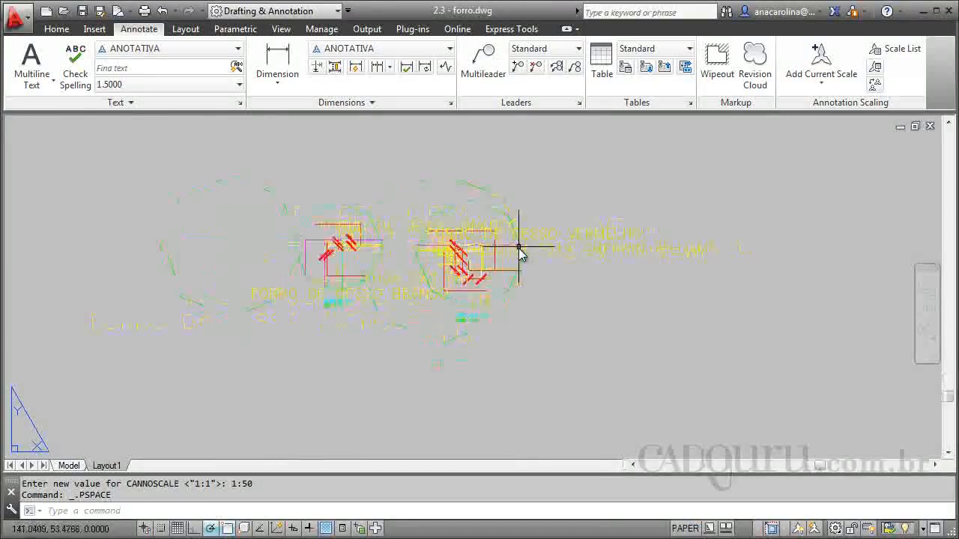
scroll(510, 198, up, 3)
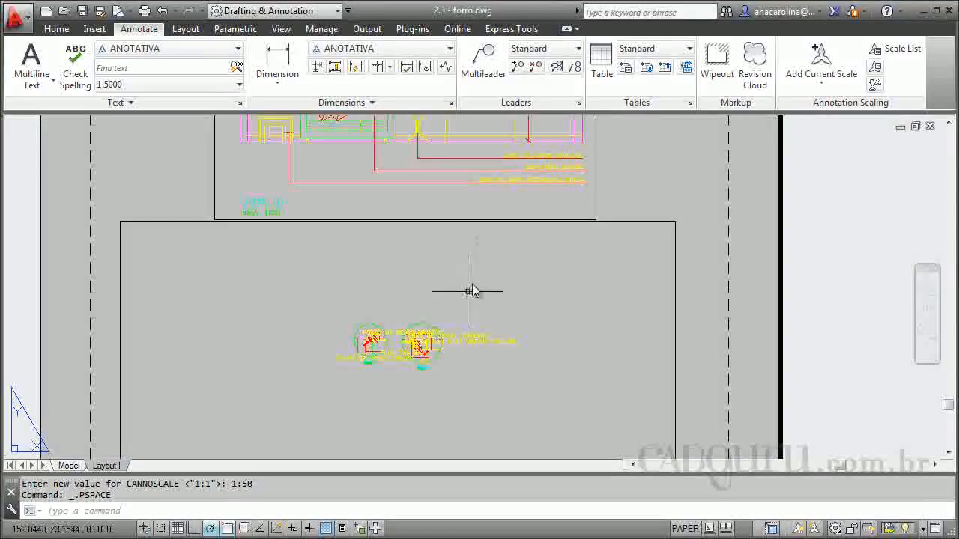
scroll(467, 330, up, 2)
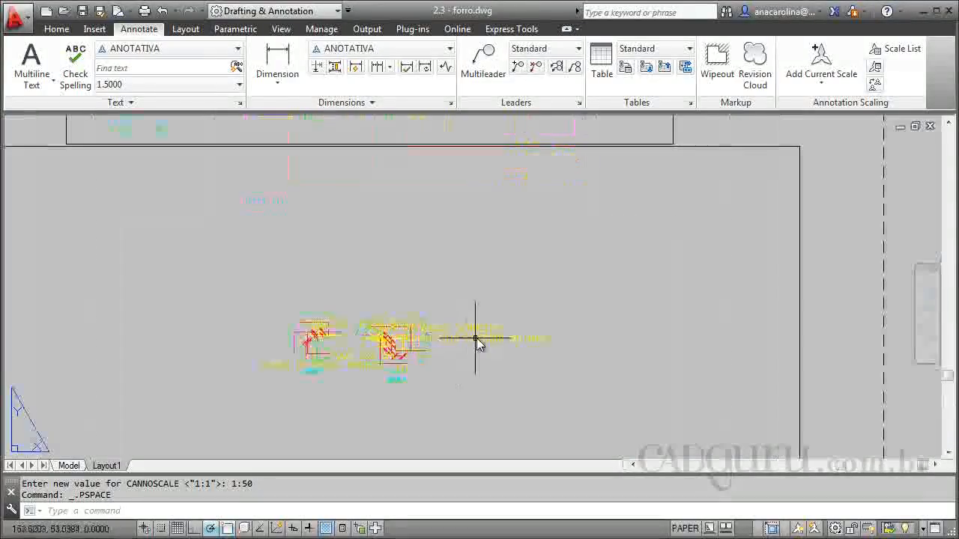
scroll(574, 355, down, 2)
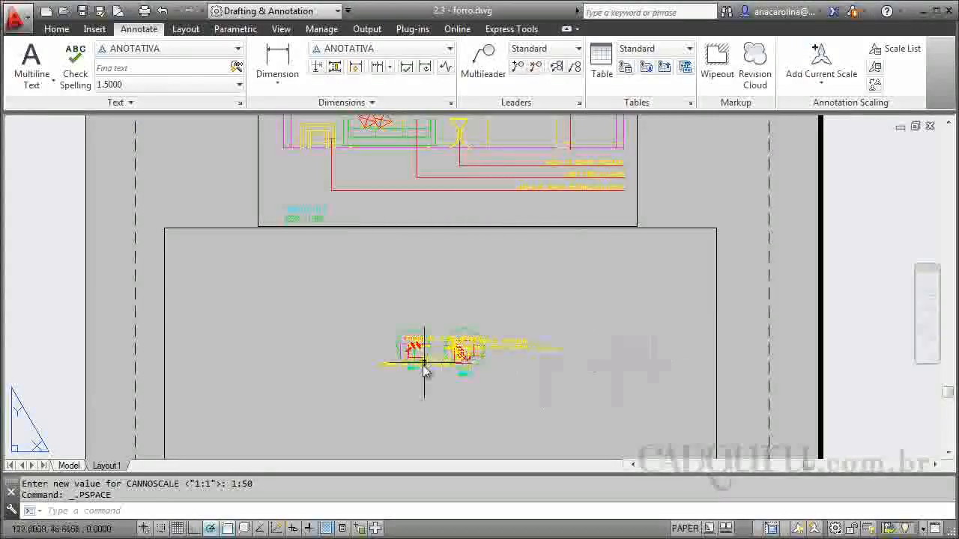
scroll(442, 352, up, 6)
Step: Regenerate the details viewport, set its scale to 1:10, and return to paper space
double_click(538, 294)
text(re)
key(Return)
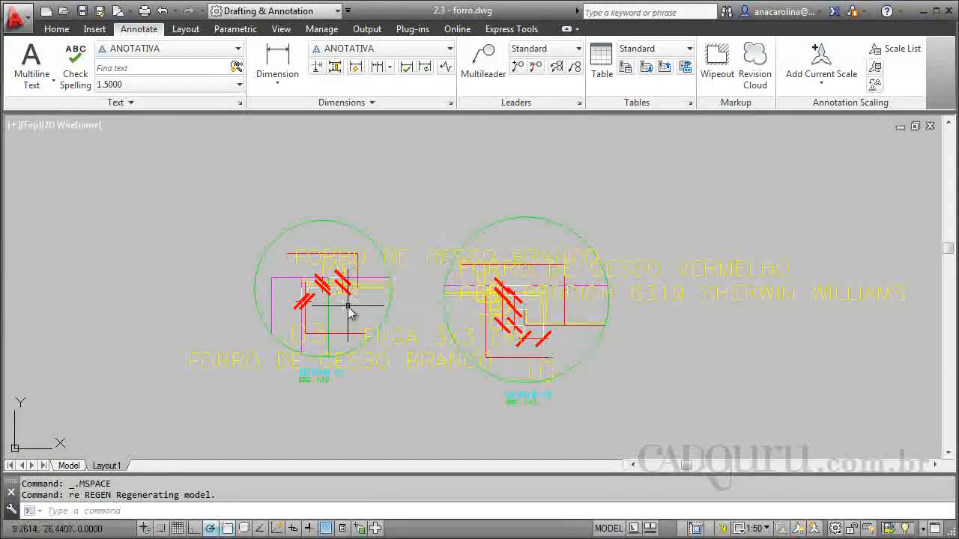
click(755, 528)
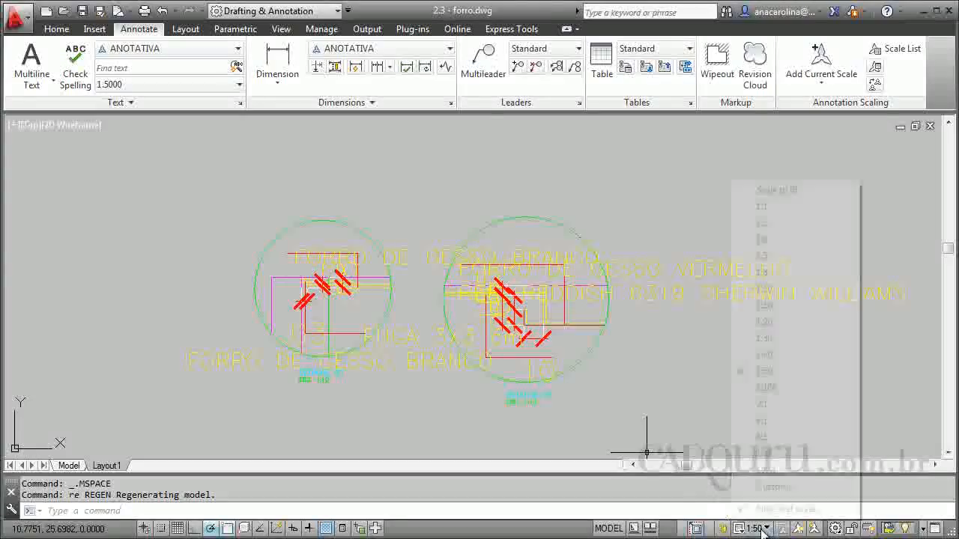
click(787, 291)
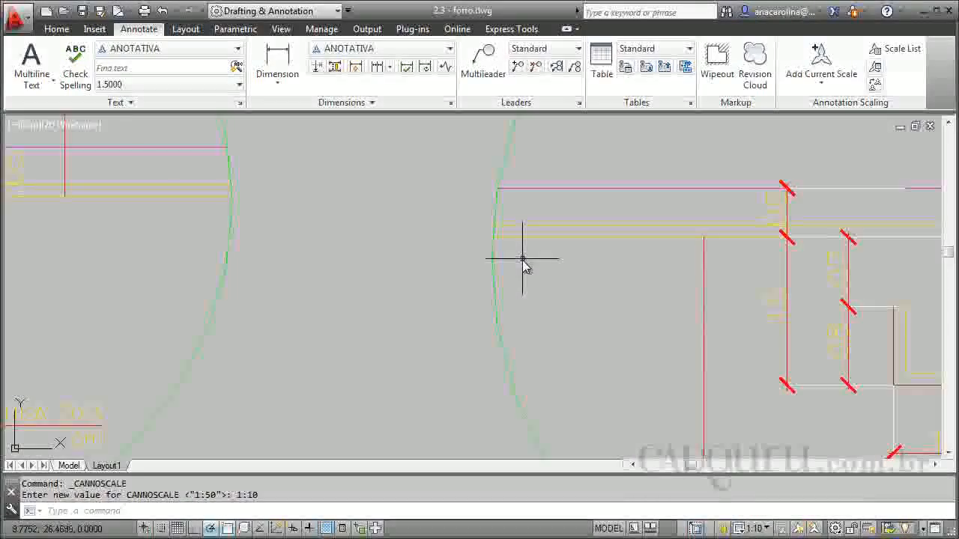
click(610, 529)
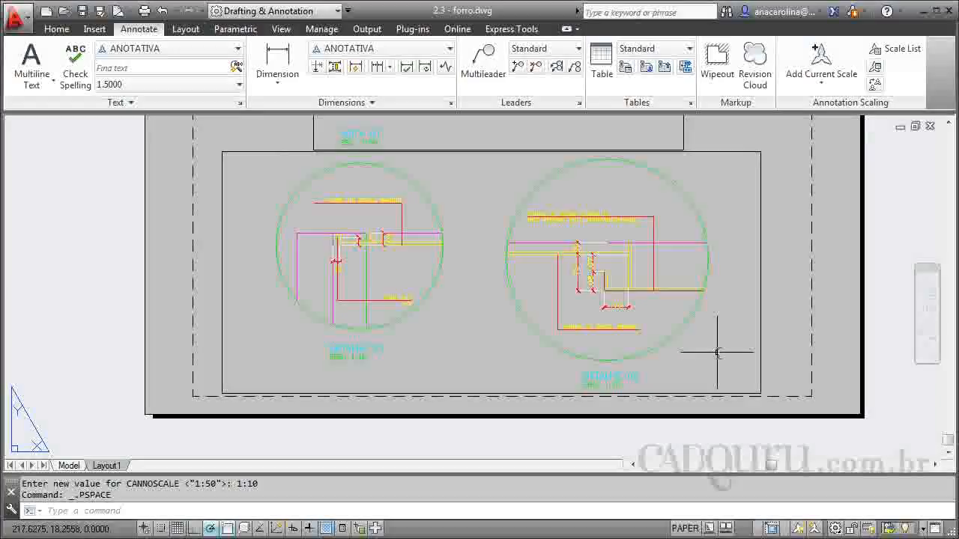
Step: Zoom in on the furniture notes inside the elevation viewport so its scale changes, and return to paper space
scroll(658, 362, down, 4)
scroll(525, 210, up, 4)
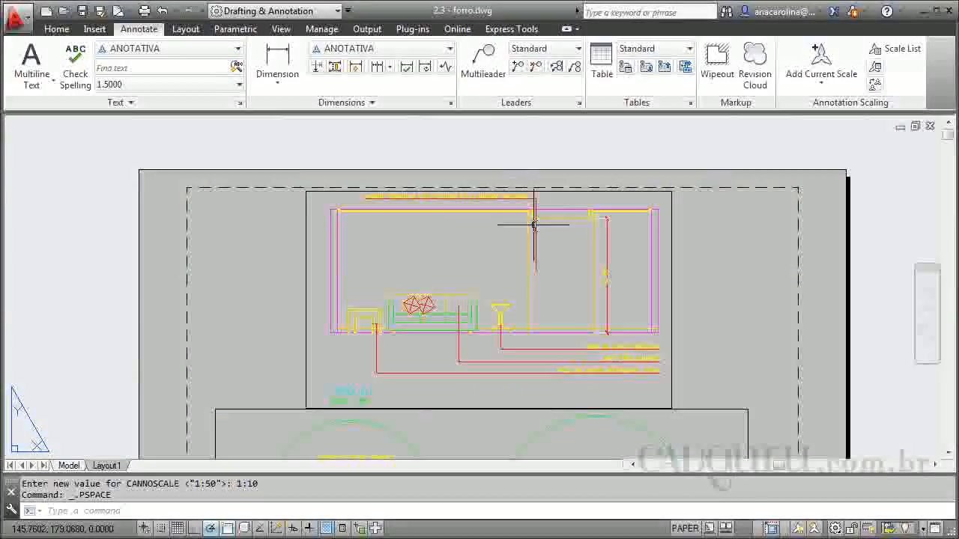
double_click(522, 290)
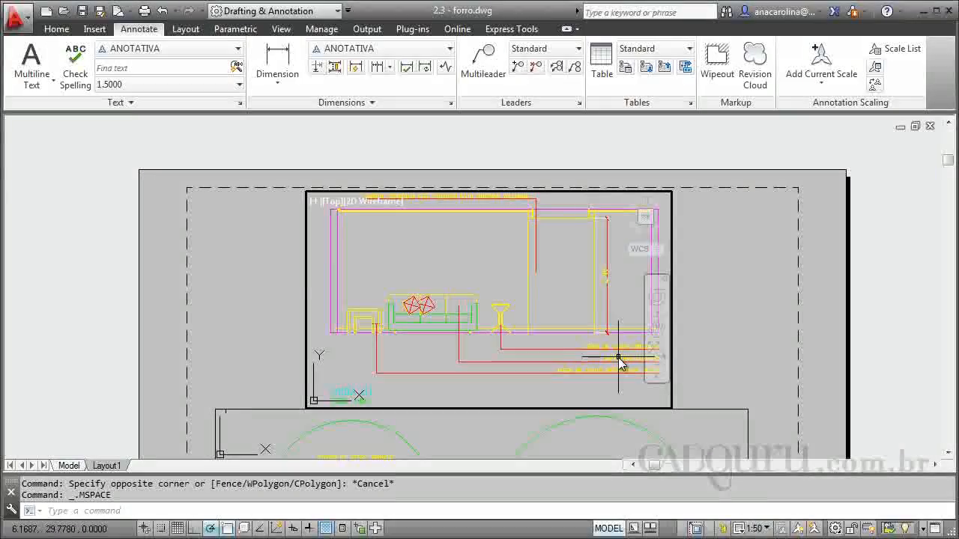
scroll(619, 363, up, 2)
scroll(456, 306, down, 2)
scroll(593, 347, up, 6)
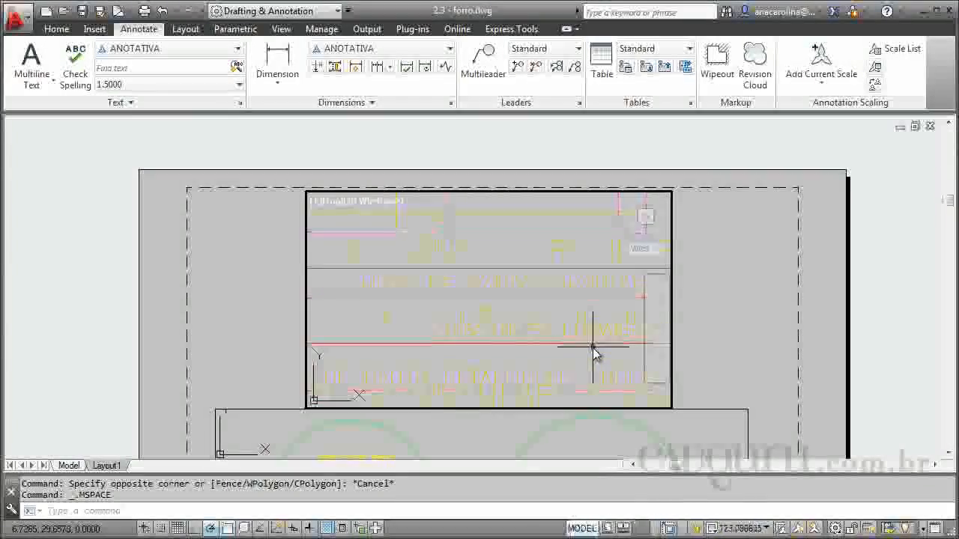
scroll(556, 306, up, 2)
scroll(571, 280, down, 2)
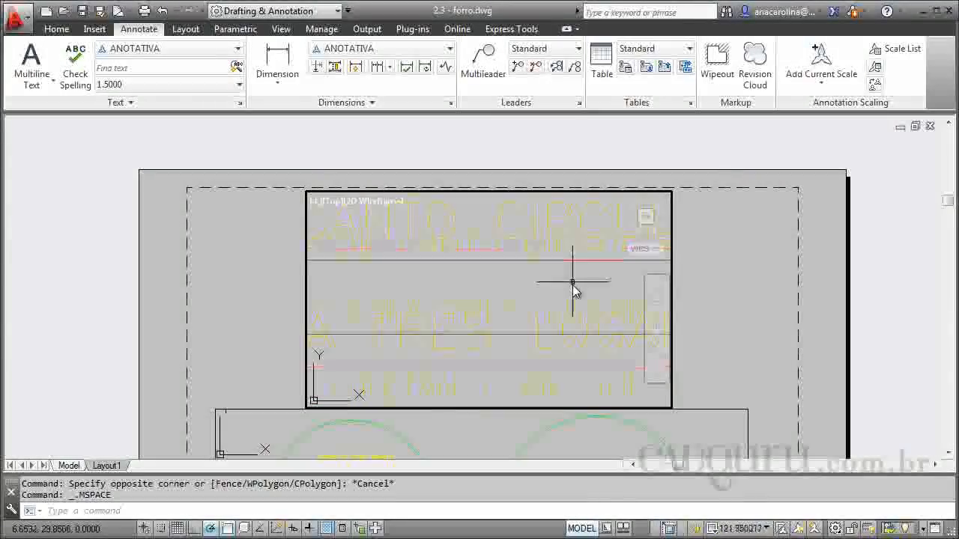
double_click(717, 322)
scroll(655, 307, down, 2)
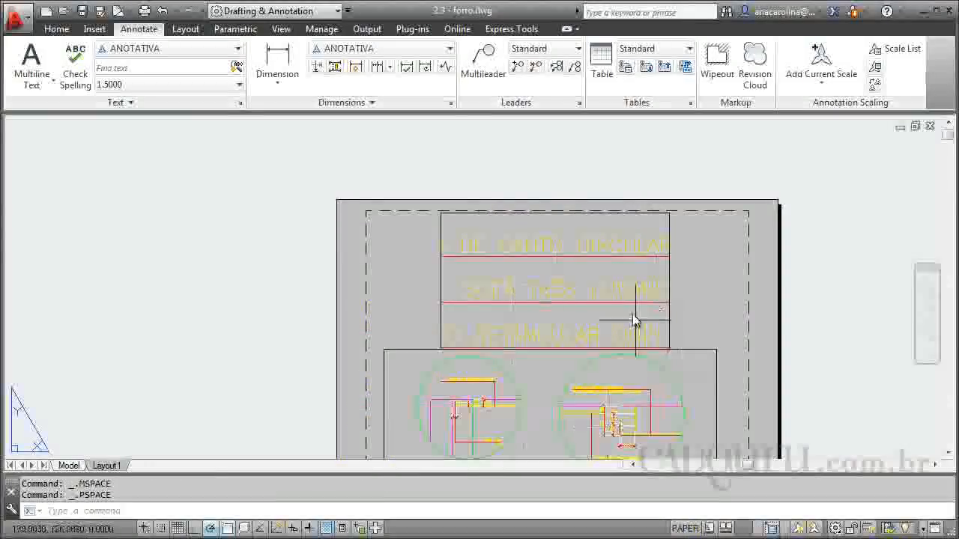
scroll(616, 291, up, 2)
Step: Set the elevation viewport's scale to 1:10 and return to paper space to compare its texts with those of the details
double_click(567, 287)
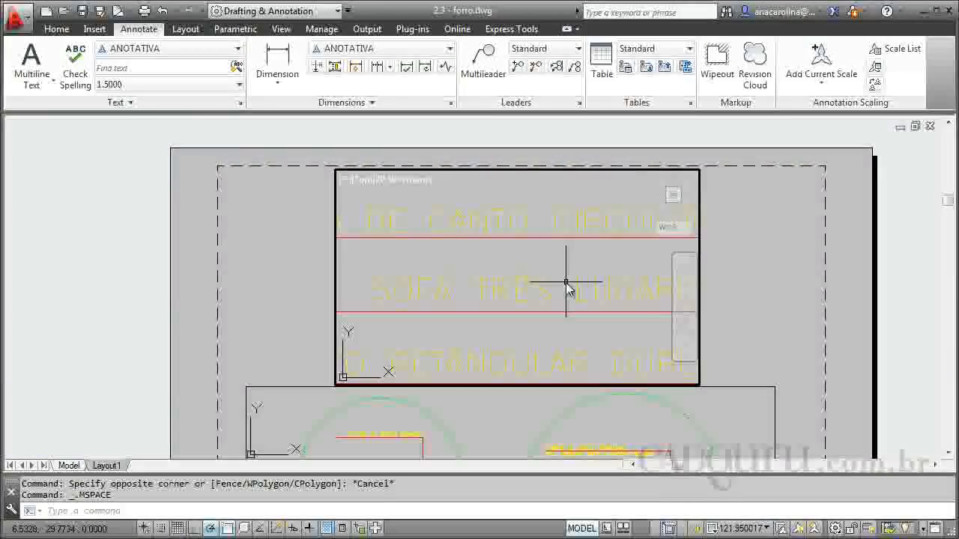
click(741, 528)
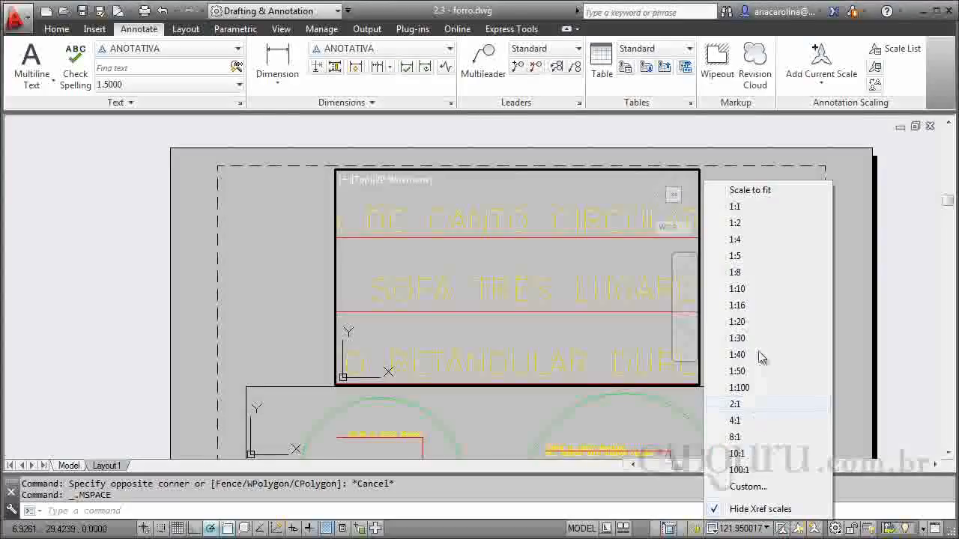
click(736, 290)
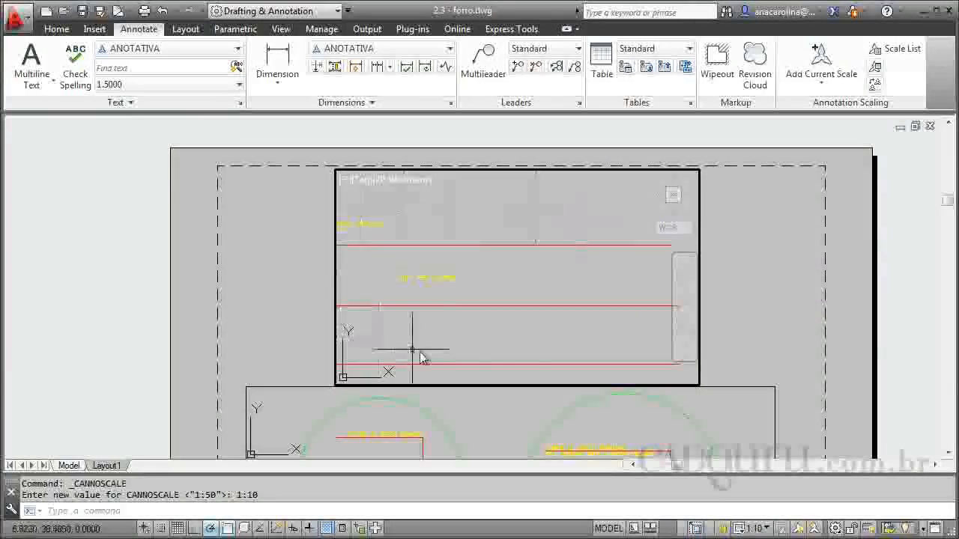
double_click(757, 290)
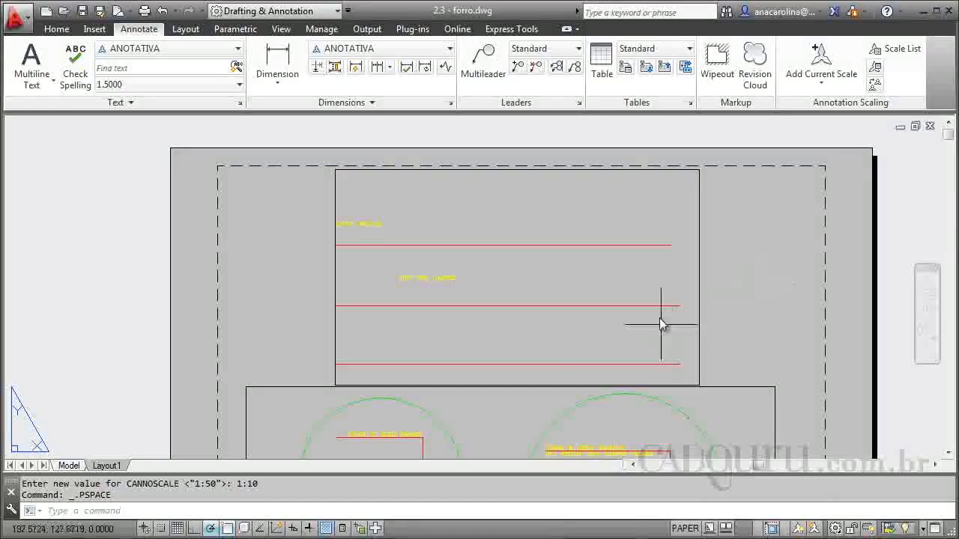
scroll(539, 199, down, 2)
scroll(541, 403, up, 2)
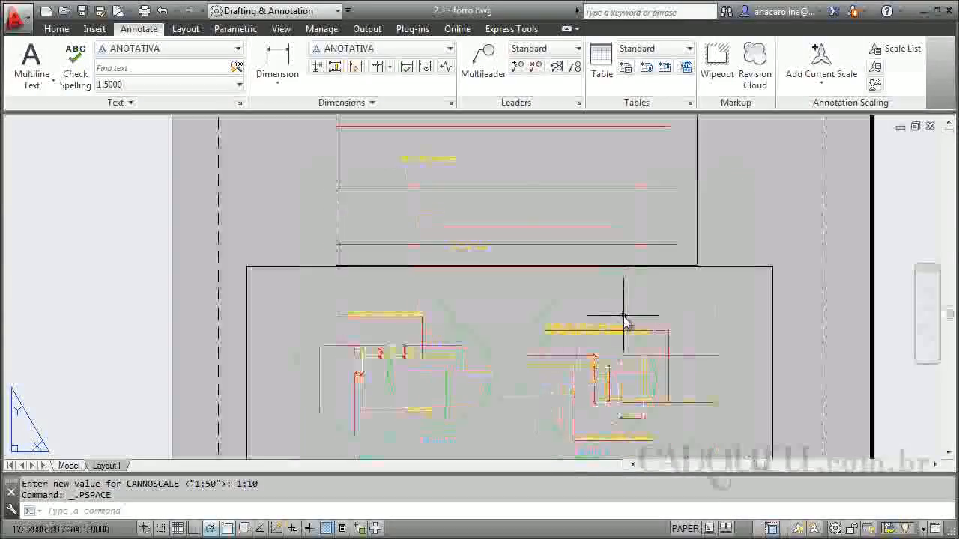
scroll(501, 326, down, 2)
scroll(522, 259, up, 2)
Step: Reactivate the elevation viewport, set its scale to 1:50, and return to paper space
double_click(529, 260)
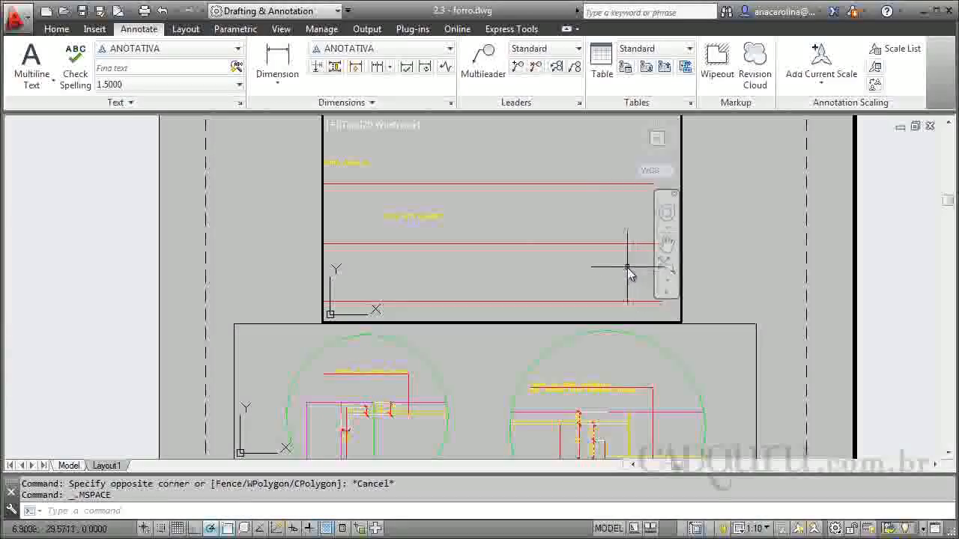
click(753, 528)
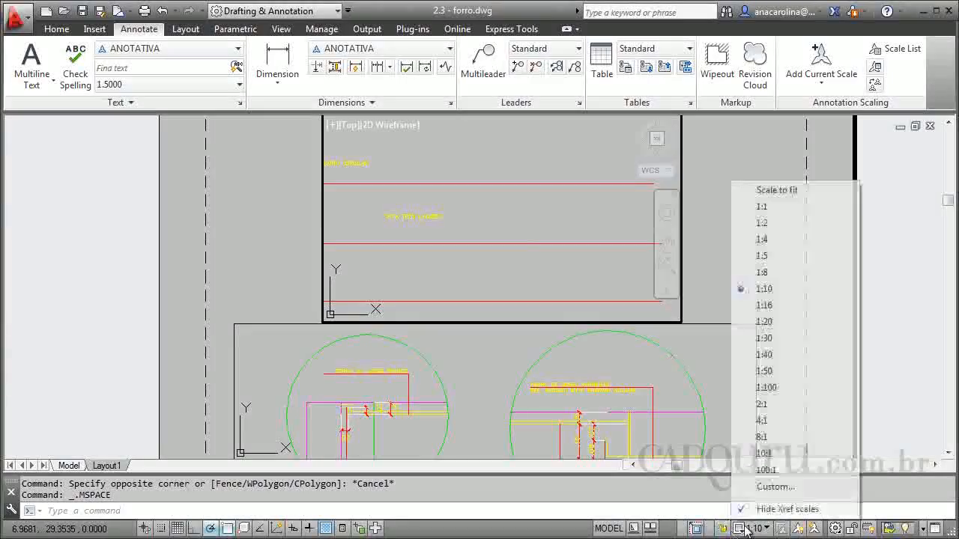
click(787, 373)
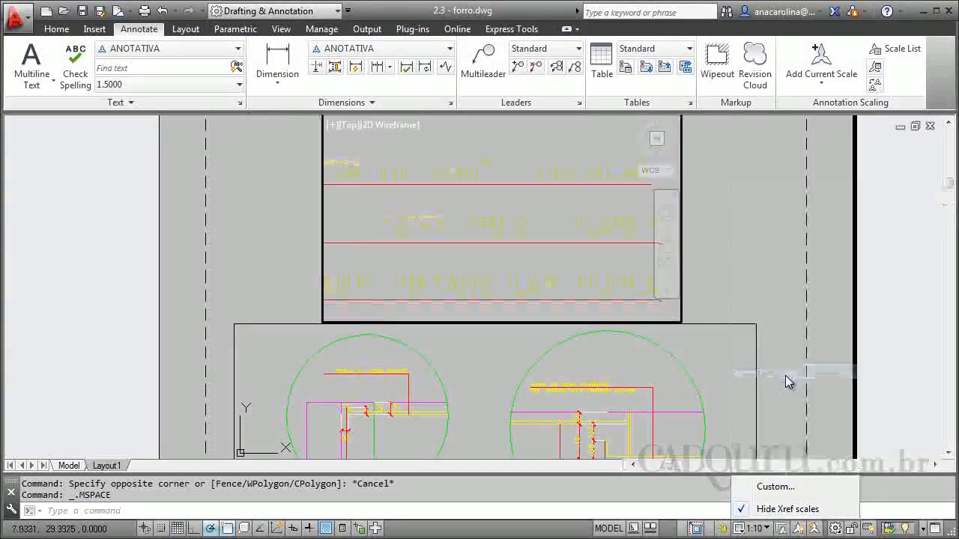
double_click(745, 256)
scroll(499, 272, down, 2)
Step: Pan the drawing inside the elevation viewport to fit the furnished elevation in its frame, and return to paper space
double_click(541, 236)
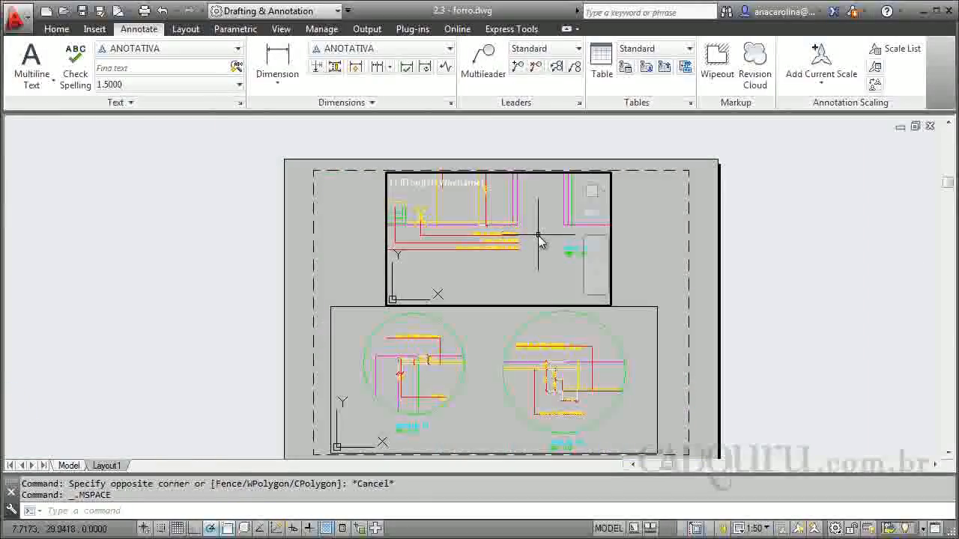
text(p)
key(Return)
drag(481, 231, 548, 277)
drag(550, 275, 550, 272)
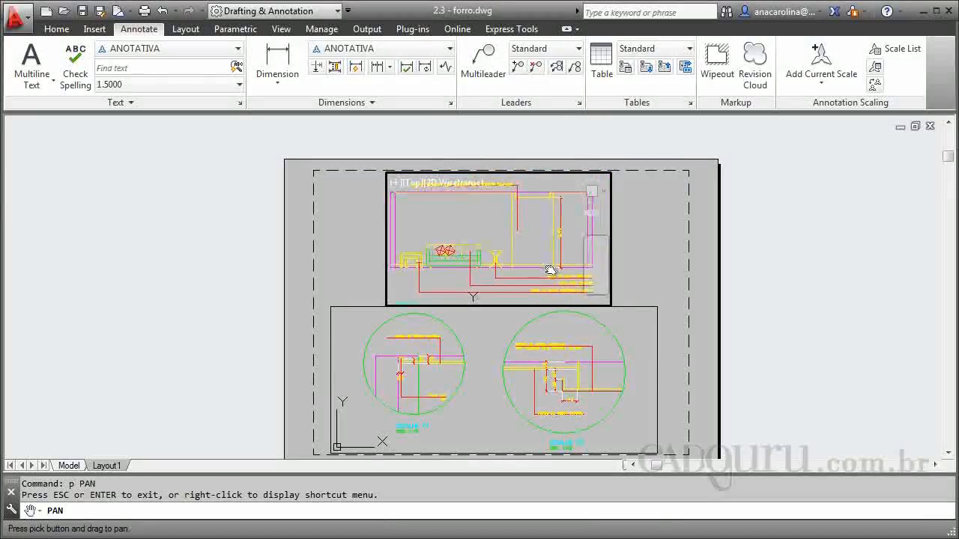
right_click(550, 272)
click(669, 267)
double_click(702, 255)
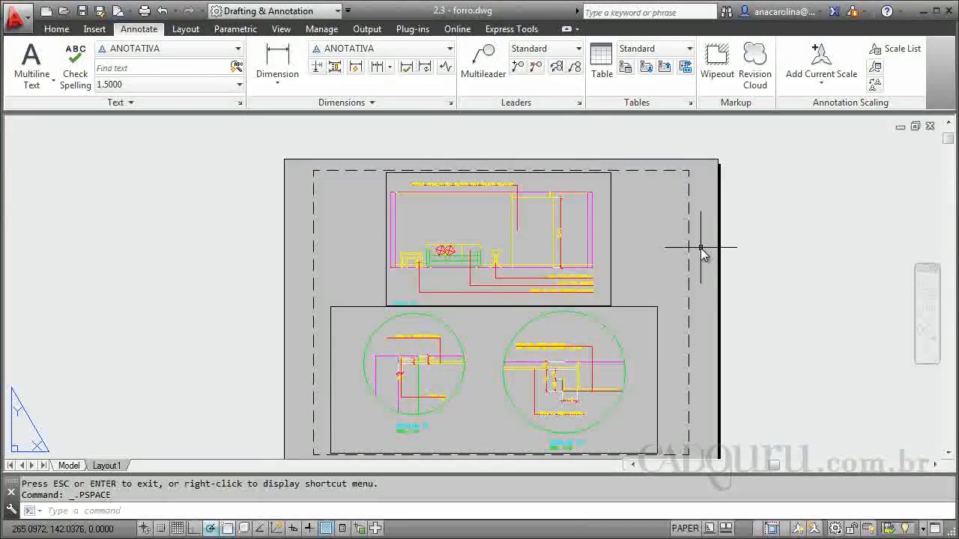